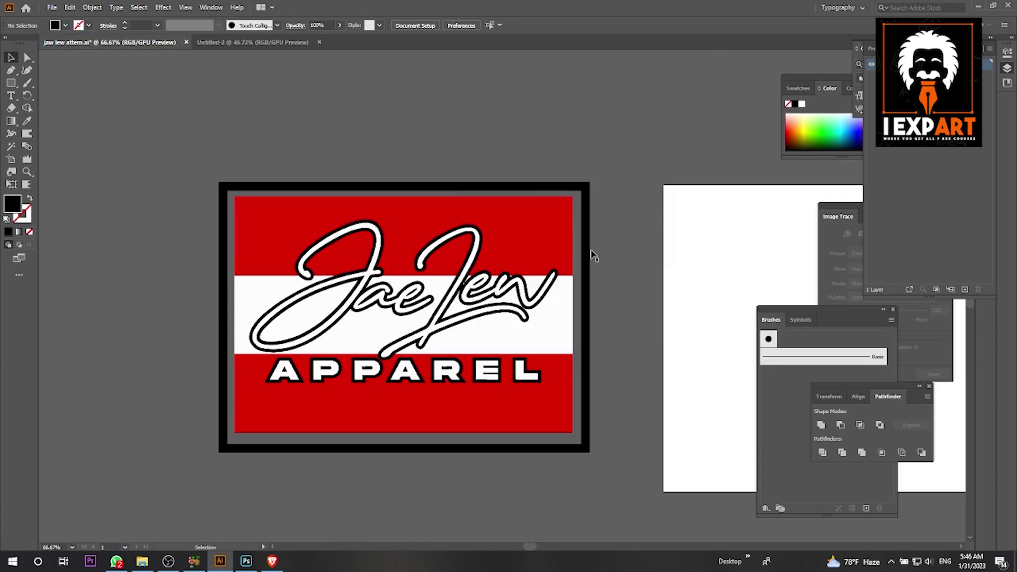
# Step: Bring the complete JaeLew Apparel logo into the Untitled-2 document and set its width to 15 in
pyautogui.moveTo(641, 163); pyautogui.dragTo(241, 503)
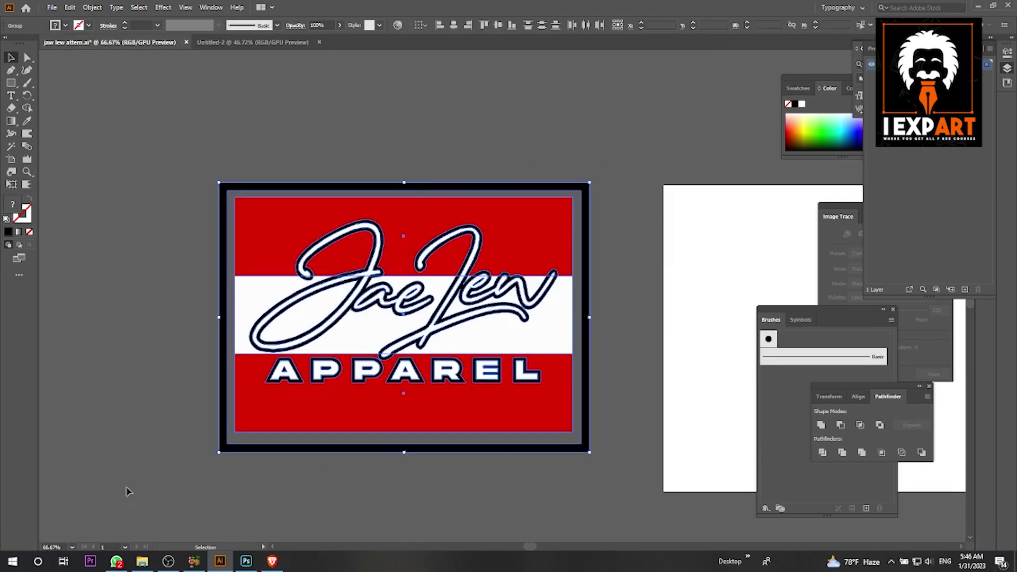
pyautogui.moveTo(263, 347); pyautogui.dragTo(486, 256)
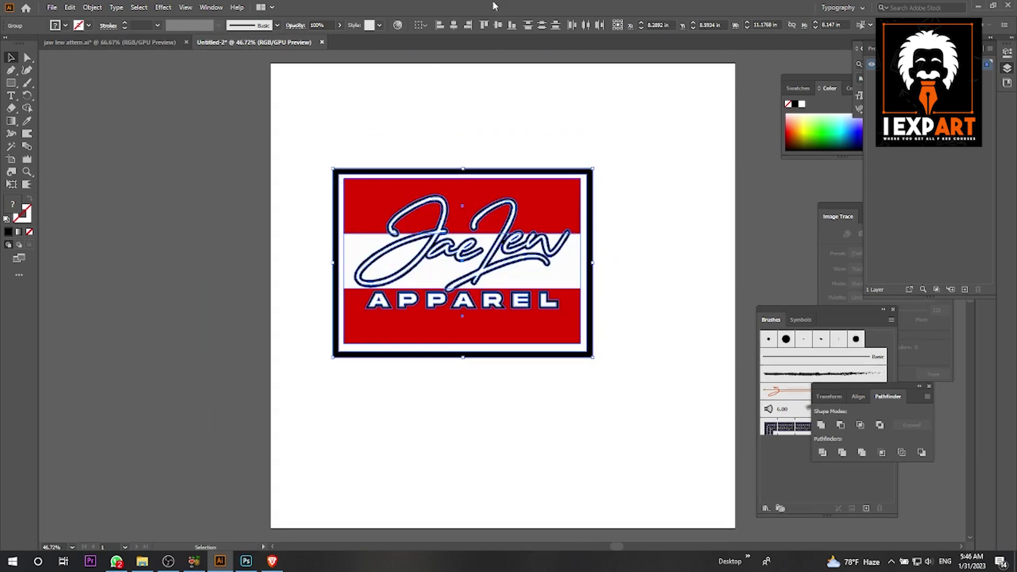
pyautogui.click(763, 25)
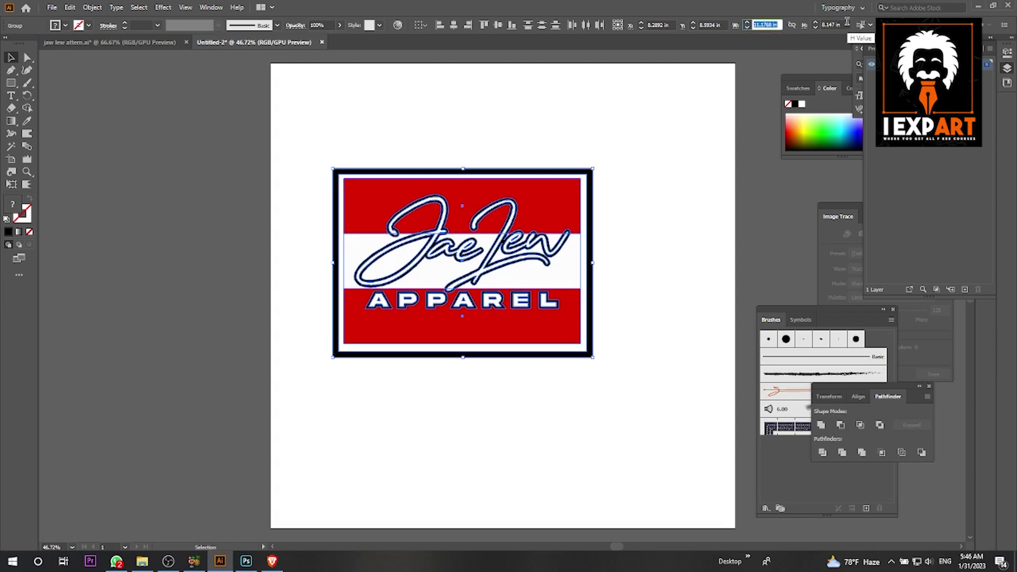
pyautogui.write('15')
pyautogui.click(629, 148)
# Step: Stretch the logo upward to a height of about 10.53 in and move it near the artboard's horizontal centre
pyautogui.moveTo(666, 142); pyautogui.dragTo(306, 424)
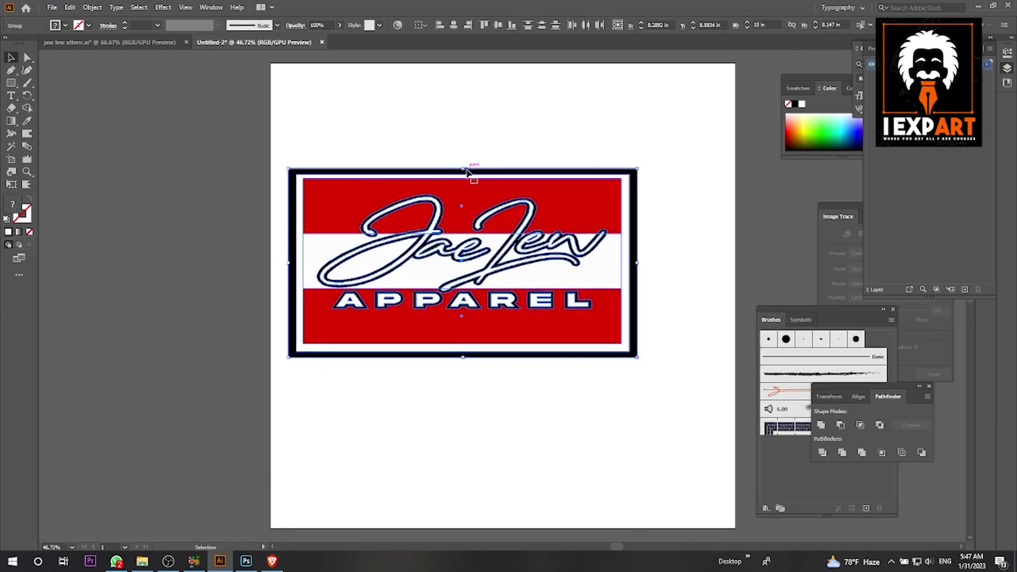
pyautogui.moveTo(462, 169); pyautogui.dragTo(465, 122)
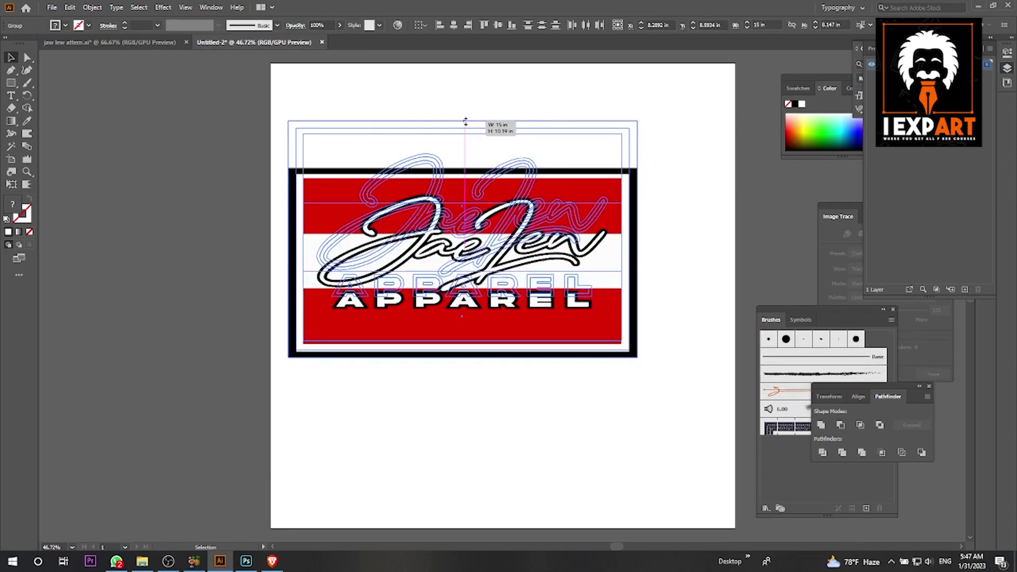
pyautogui.moveTo(465, 122); pyautogui.dragTo(465, 112)
pyautogui.moveTo(669, 142); pyautogui.dragTo(249, 381)
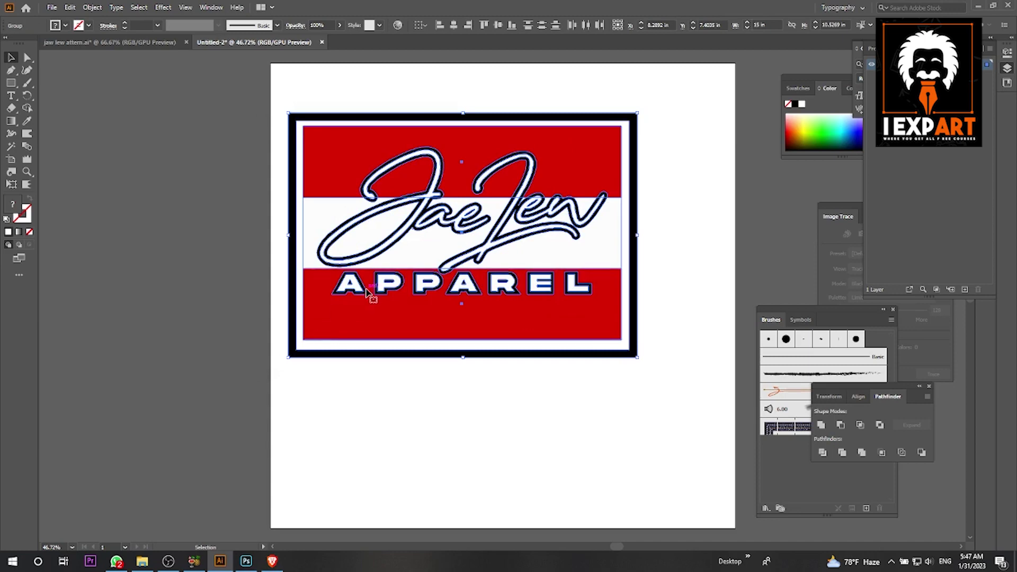
pyautogui.moveTo(369, 291); pyautogui.dragTo(453, 287)
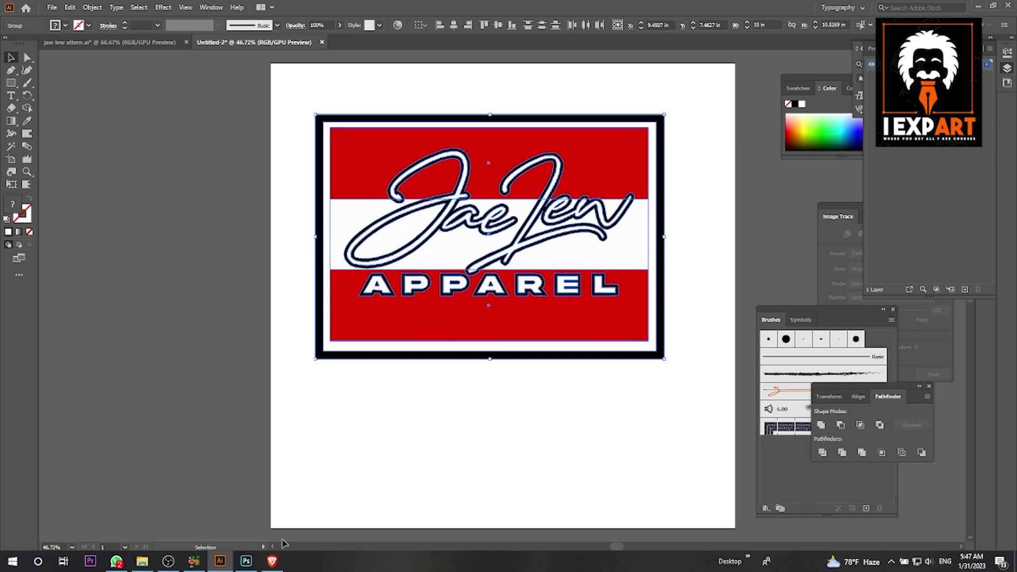
pyautogui.click(506, 404)
pyautogui.scroll(1, 485, 418)
pyautogui.hscroll(2, 486, 418)
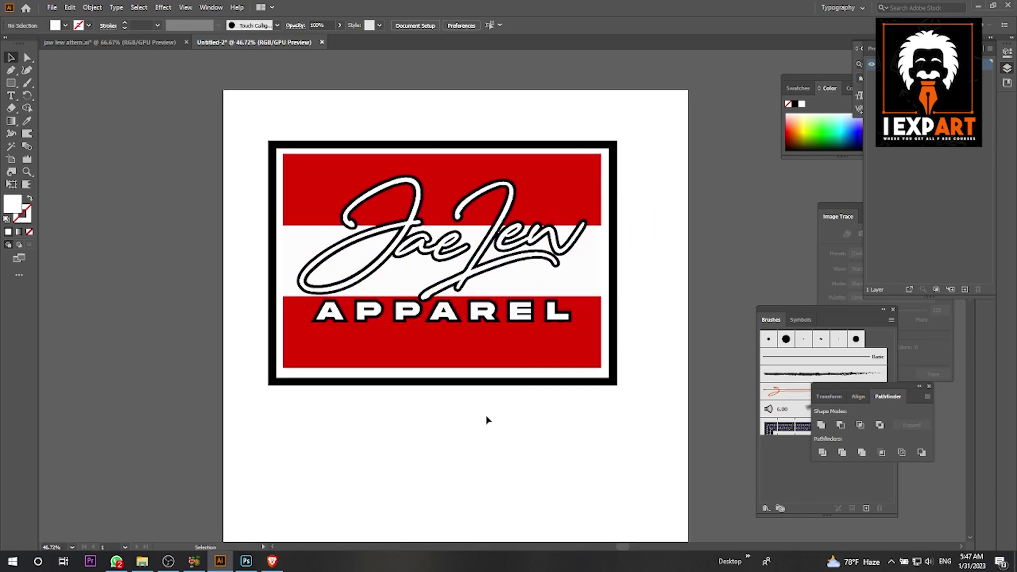
# Step: Draw a white rectangle about 14.78 by 10.35 in over the logo's frame and send it behind the logo
pyautogui.click(318, 381)
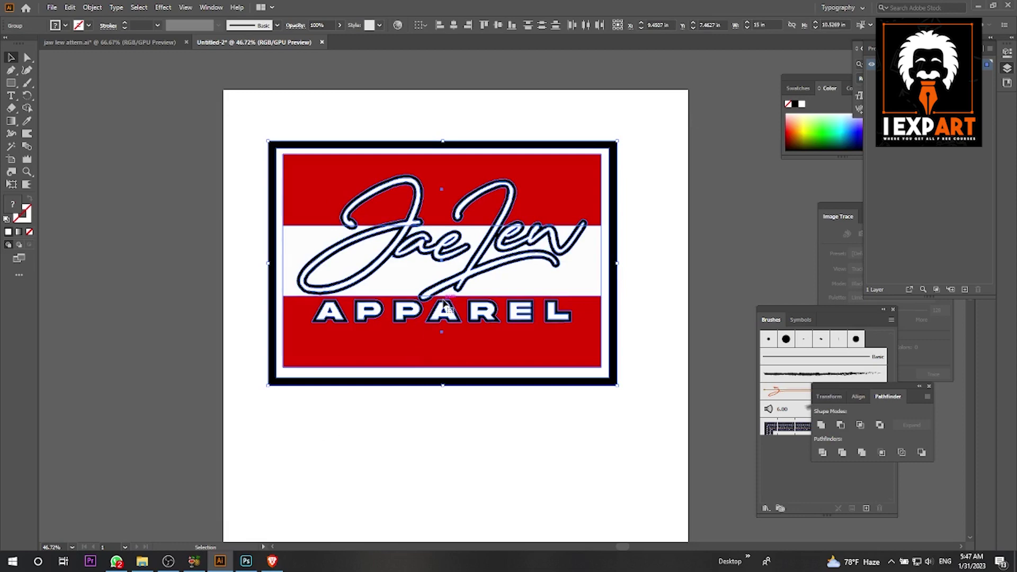
pyautogui.click(277, 118)
pyautogui.click(11, 82)
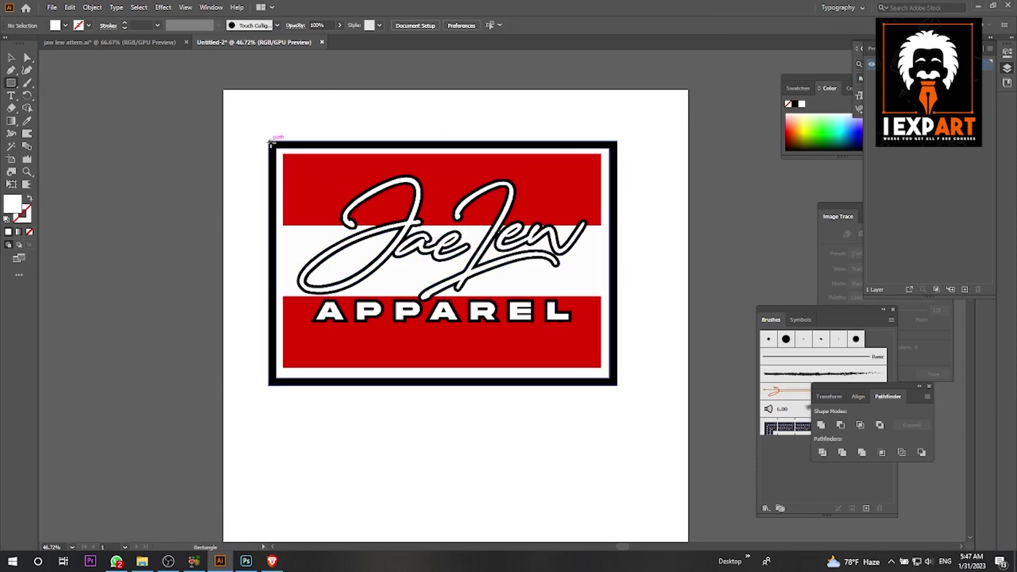
pyautogui.moveTo(271, 142); pyautogui.dragTo(617, 382)
pyautogui.click(26, 120)
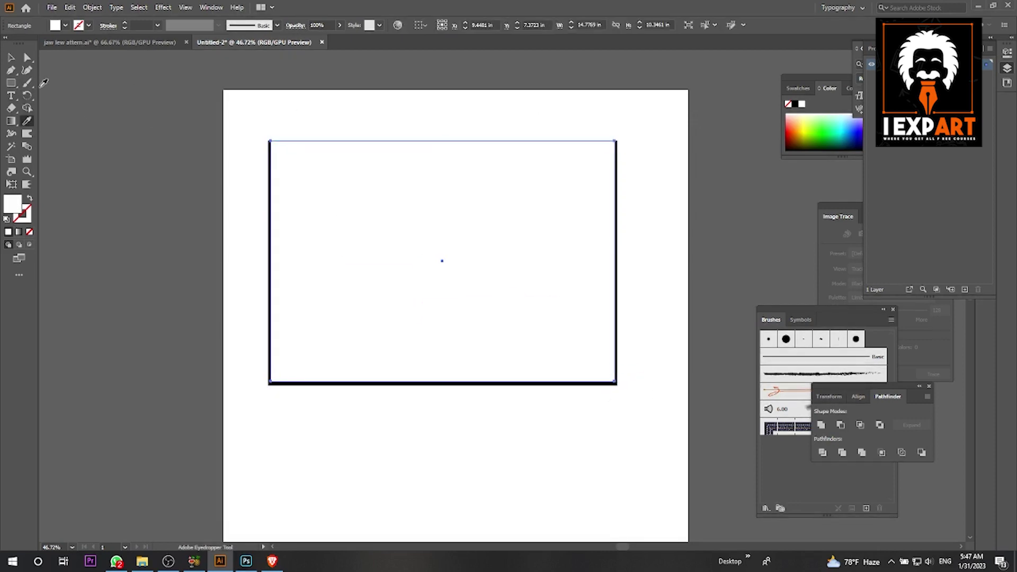
pyautogui.click(13, 57)
pyautogui.rightClick(404, 140)
pyautogui.moveTo(467, 318)
pyautogui.click(585, 351)
# Step: Draw a white square of about 1.59 in beside the artboard and duplicate it downward into a column of four
pyautogui.hscroll(5, 601, 245)
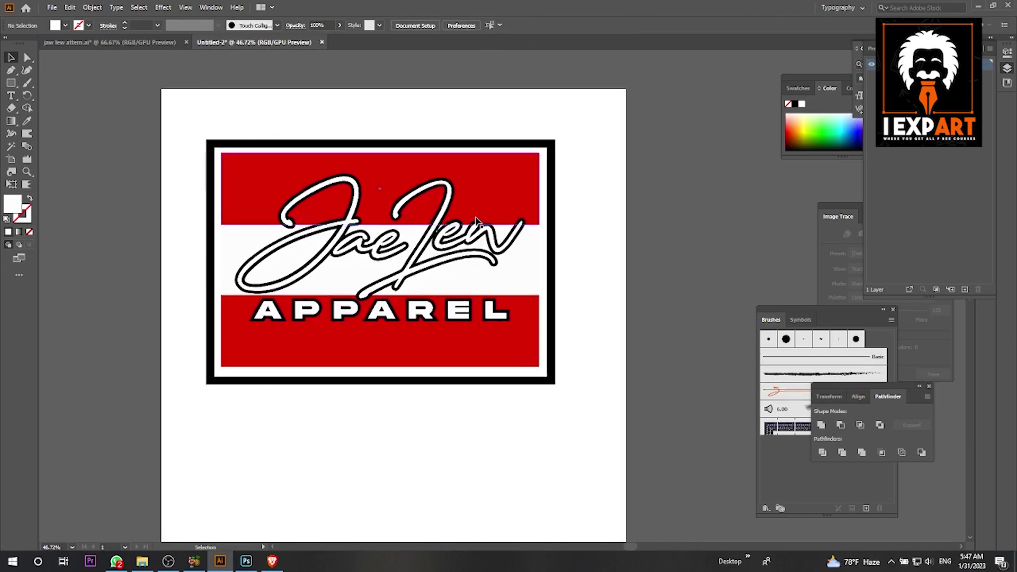
pyautogui.moveTo(646, 206); pyautogui.dragTo(581, 171)
pyautogui.scroll(2, 581, 171)
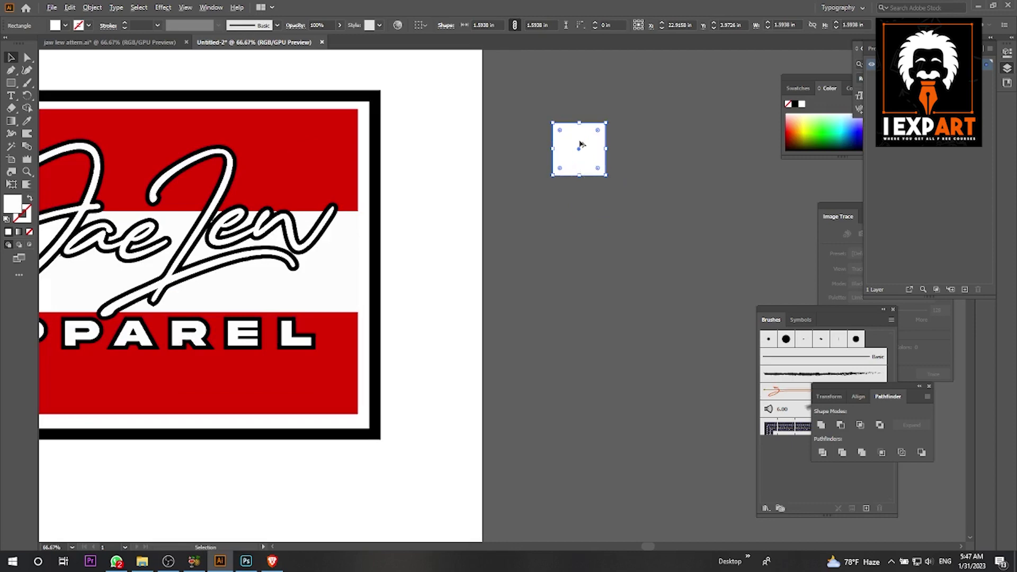
pyautogui.moveTo(580, 145); pyautogui.dragTo(580, 208)
pyautogui.moveTo(580, 207); pyautogui.dragTo(577, 339)
pyautogui.scroll(1, 673, 228)
pyautogui.hscroll(-2, 673, 228)
# Step: Fill the uppermost swatch square with black sampled from the logo's outer frame
pyautogui.click(638, 177)
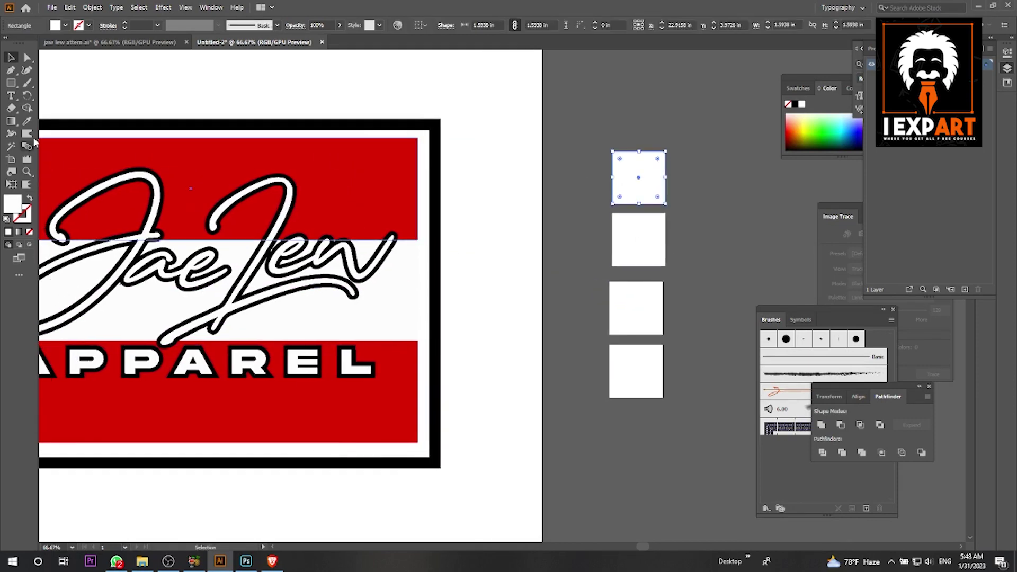
pyautogui.click(27, 121)
pyautogui.click(244, 122)
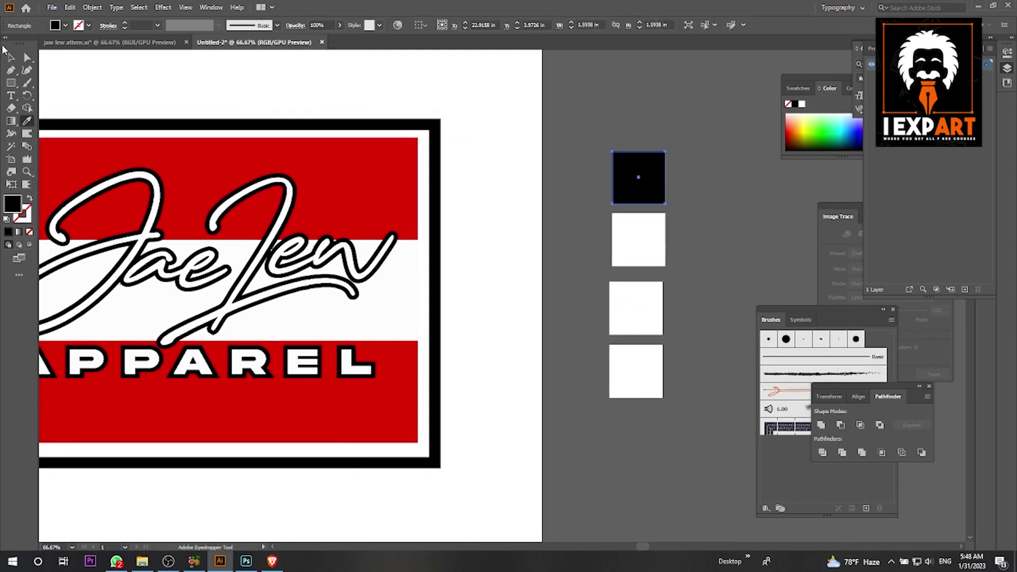
pyautogui.click(14, 57)
# Step: Fill the third swatch square with red sampled from the logo's upper stripe
pyautogui.click(641, 249)
pyautogui.scroll(-1, 641, 252)
pyautogui.click(651, 272)
pyautogui.click(26, 121)
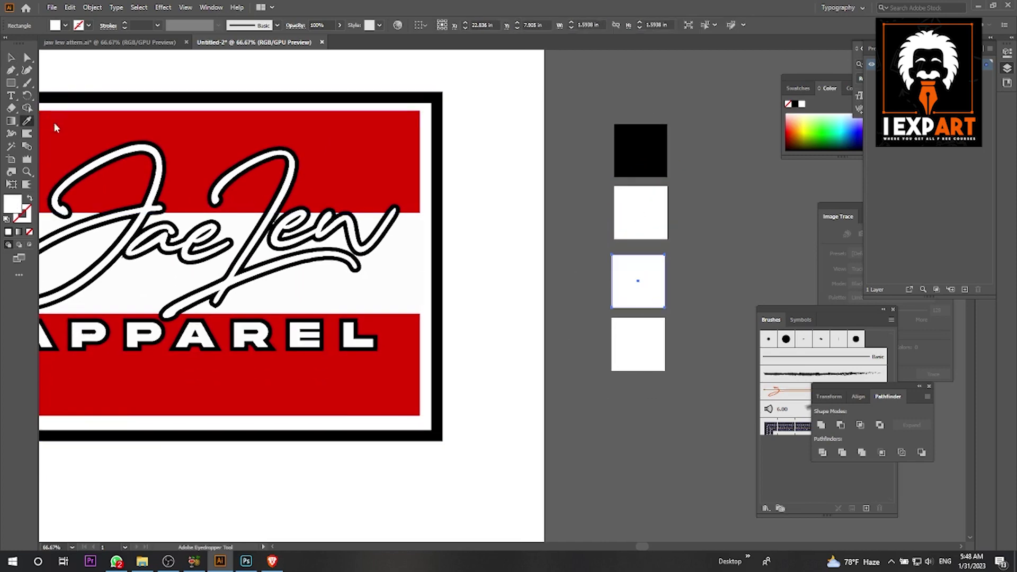
pyautogui.click(347, 154)
pyautogui.moveTo(347, 153); pyautogui.dragTo(397, 164)
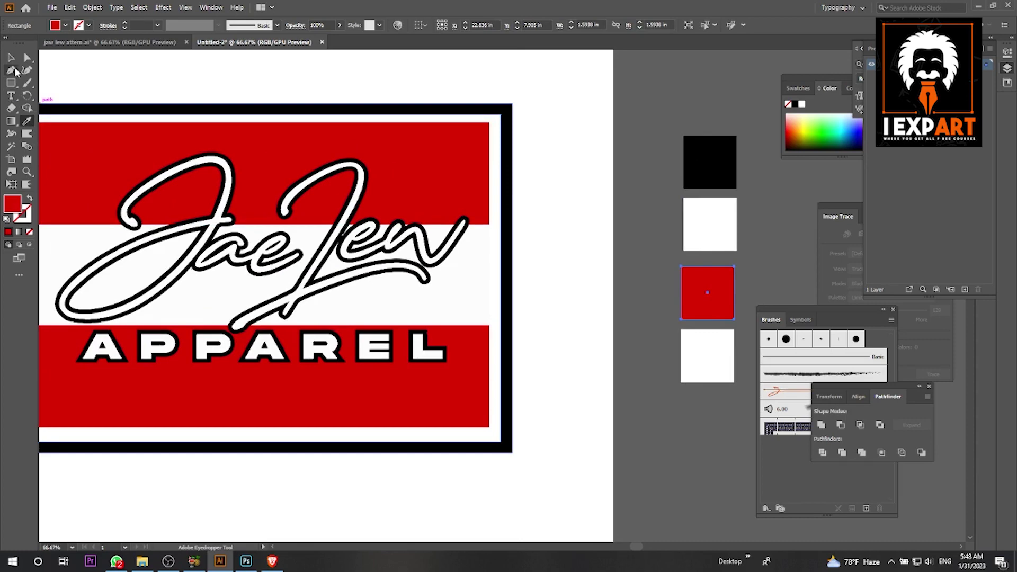
pyautogui.click(11, 57)
# Step: Delete the surplus white square at the bottom of the swatch column
pyautogui.hotkey('ctrl', '-')
pyautogui.hotkey('ctrl', '-')
pyautogui.click(697, 313)
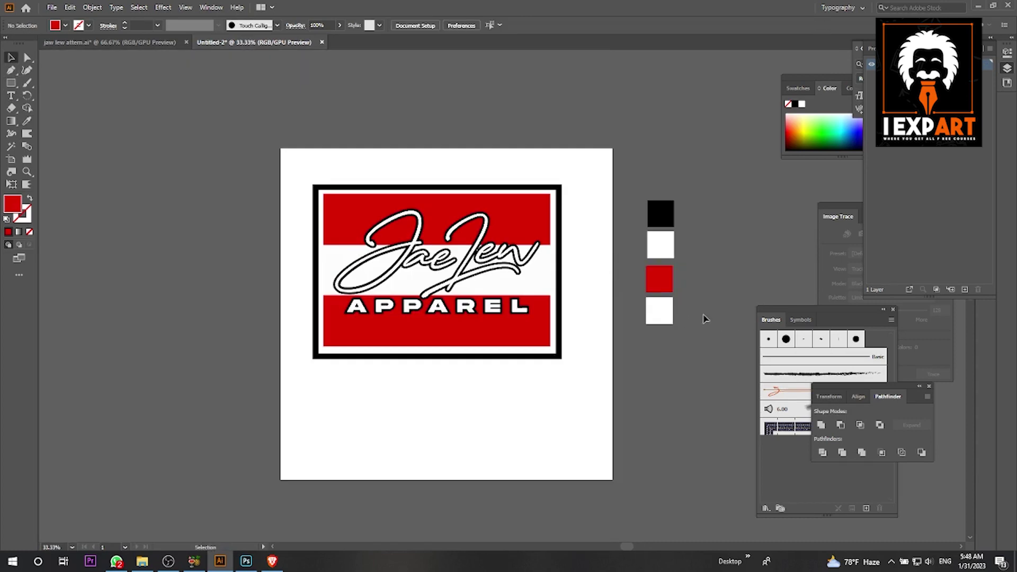
pyautogui.click(650, 322)
pyautogui.press('Delete')
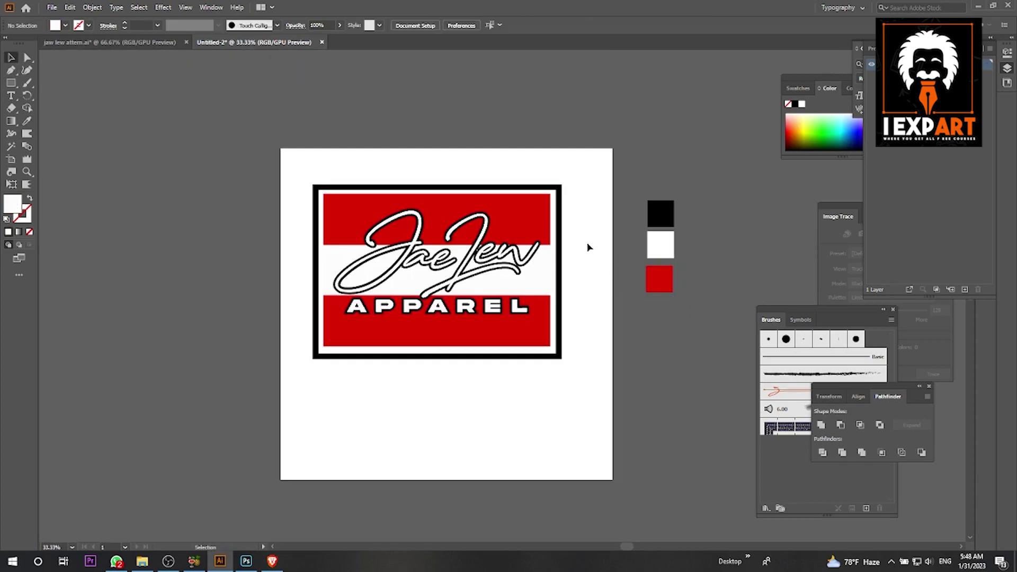
# Step: Select the whole logo with its white backing rectangle and split the overlapping shapes with Pathfinder Divide
pyautogui.scroll(1, 593, 246)
pyautogui.scroll(1, 529, 279)
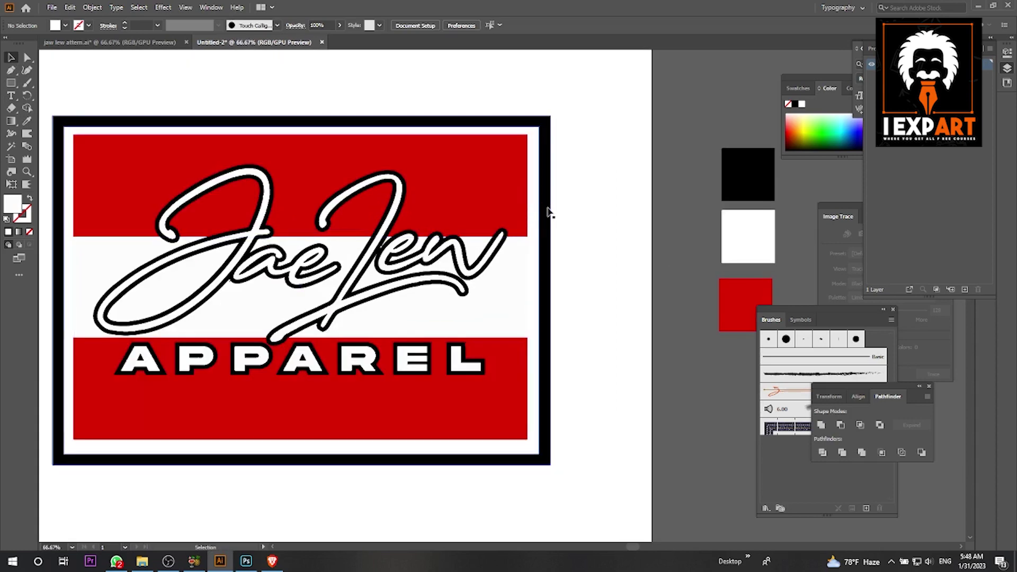
pyautogui.scroll(3, 549, 212)
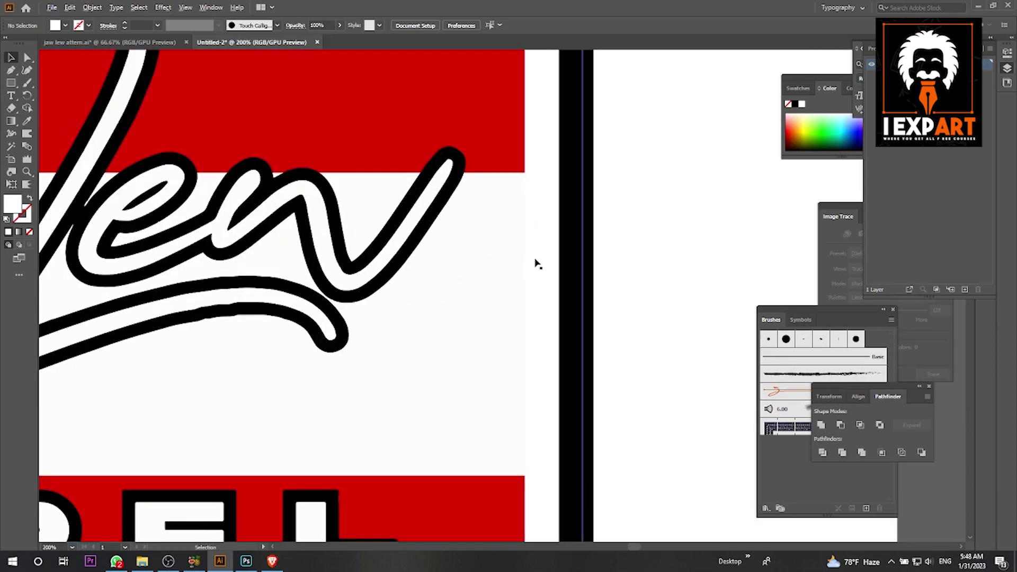
pyautogui.scroll(-4, 534, 263)
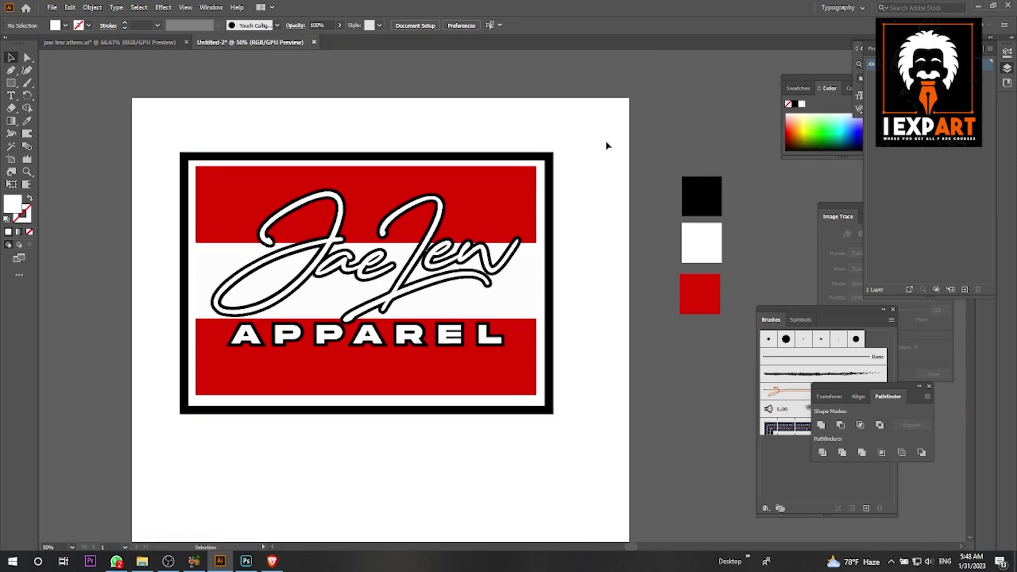
pyautogui.moveTo(609, 129); pyautogui.dragTo(201, 442)
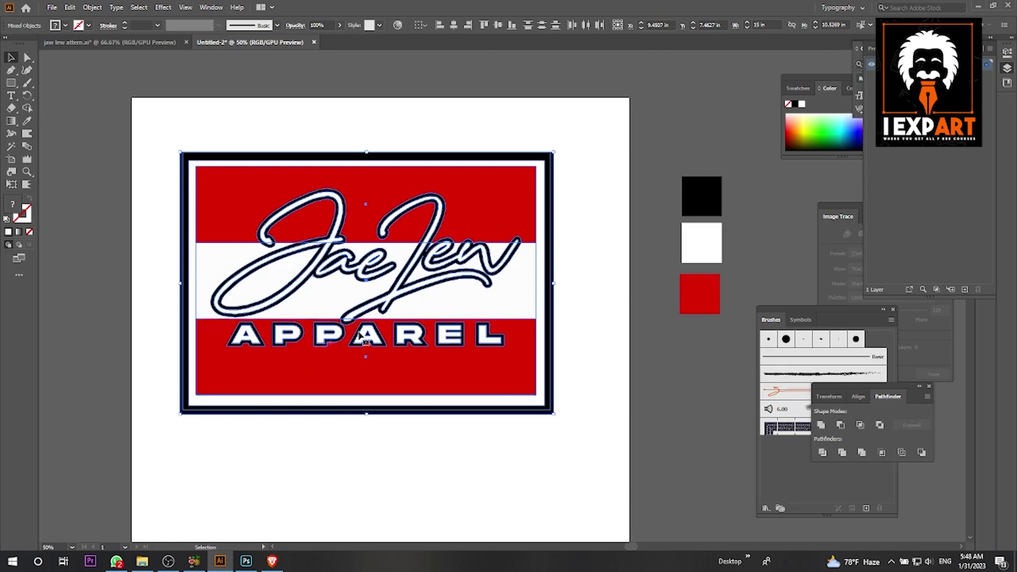
pyautogui.moveTo(601, 111); pyautogui.dragTo(179, 473)
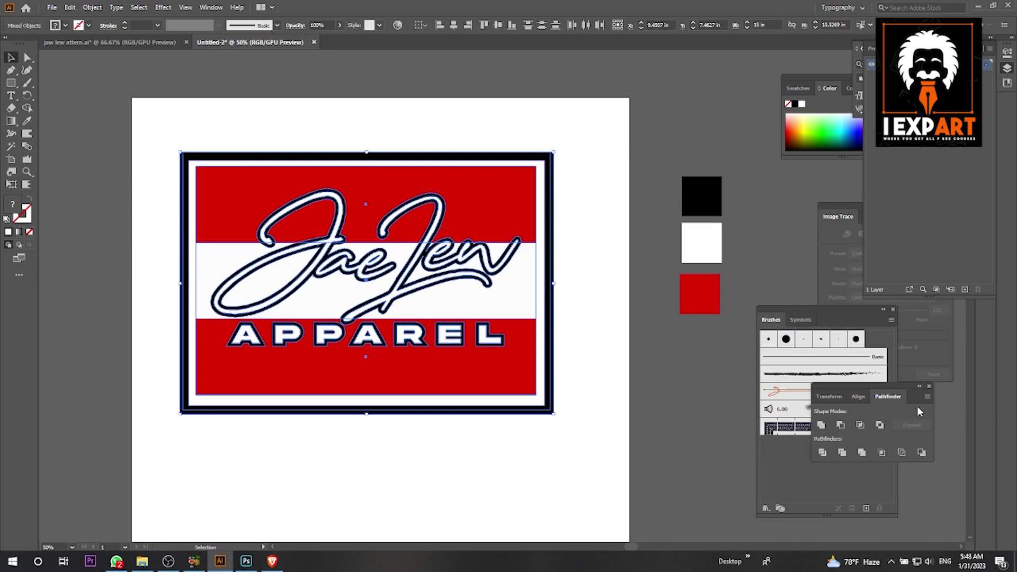
pyautogui.click(588, 150)
pyautogui.hotkey('ctrl', 'a')
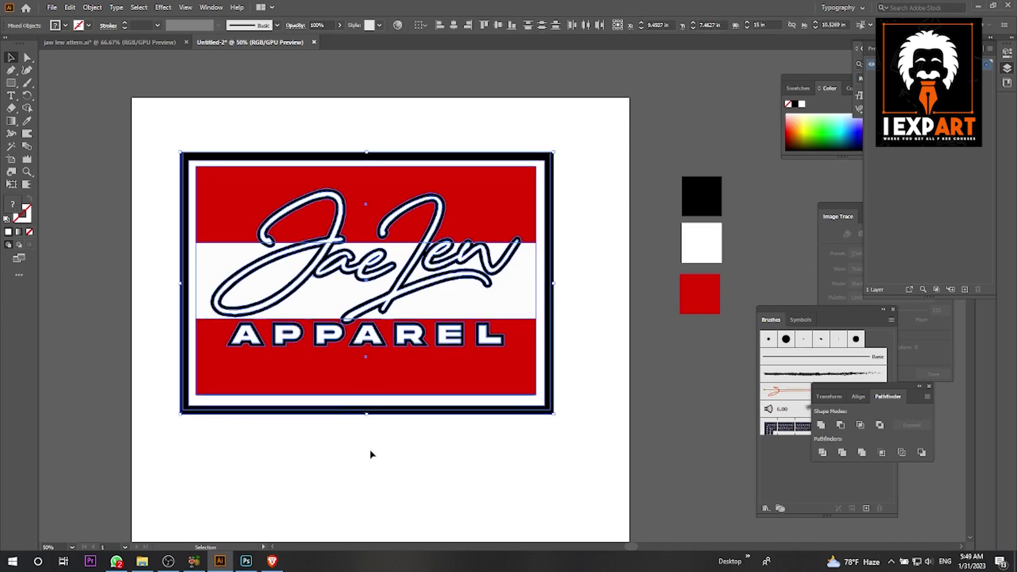
pyautogui.click(822, 451)
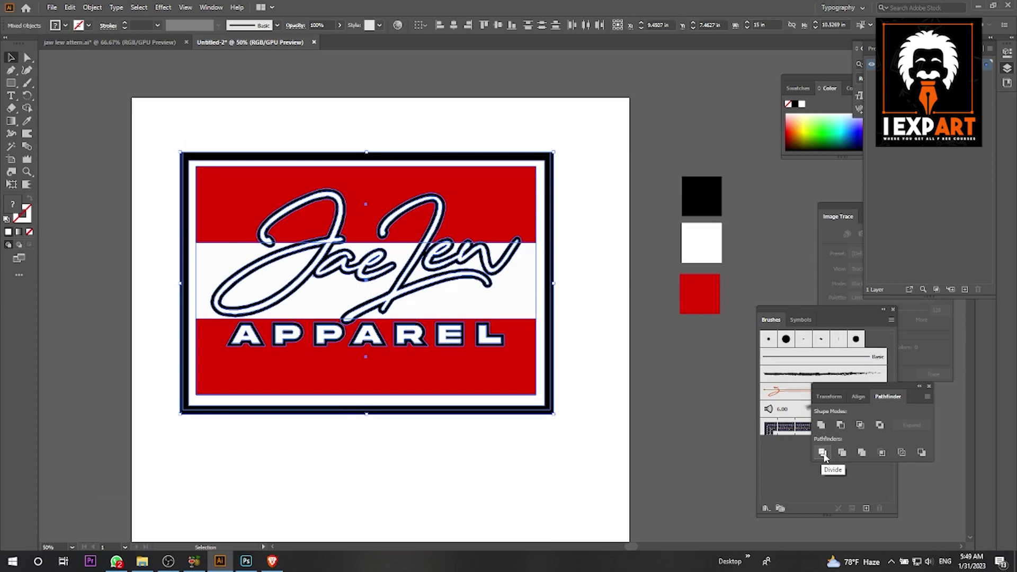
pyautogui.click(608, 495)
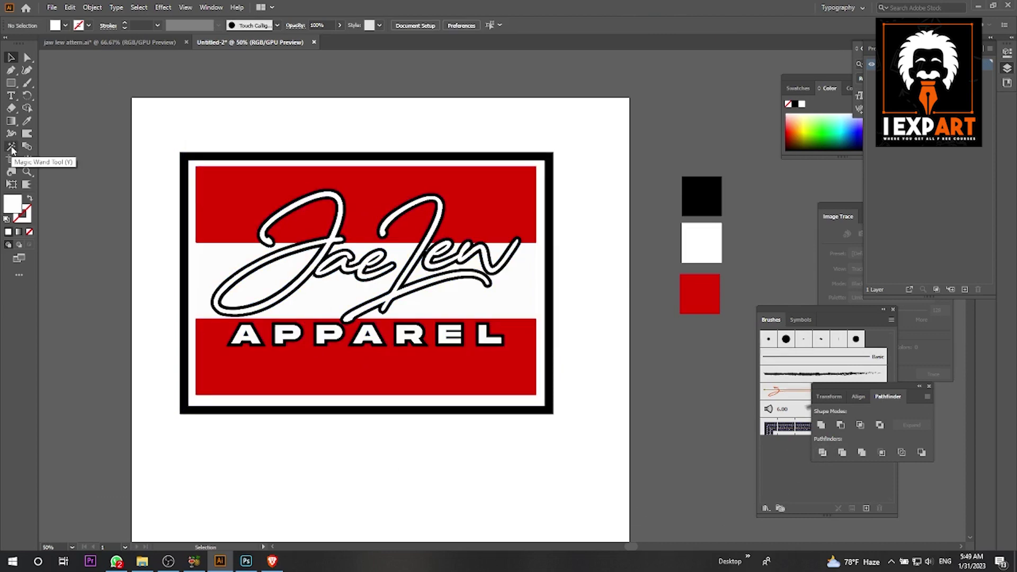
# Step: Lock the black, white and red swatch squares beside the artboard
pyautogui.click(11, 57)
pyautogui.moveTo(677, 167); pyautogui.dragTo(735, 322)
pyautogui.hotkey('ctrl', '2')
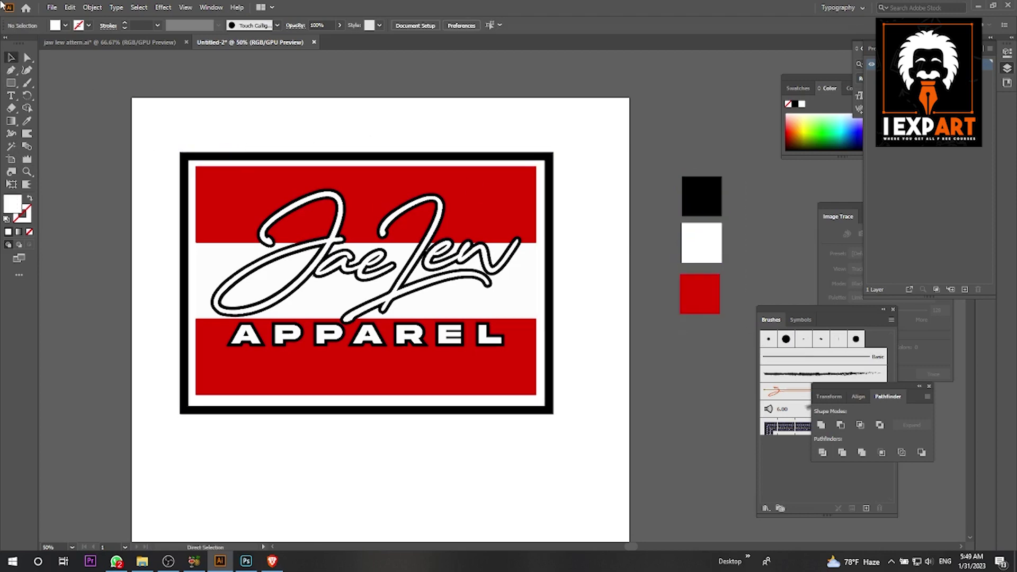
# Step: Select all red areas of the logo with the Magic Wand and merge them with Pathfinder Unite
pyautogui.click(10, 146)
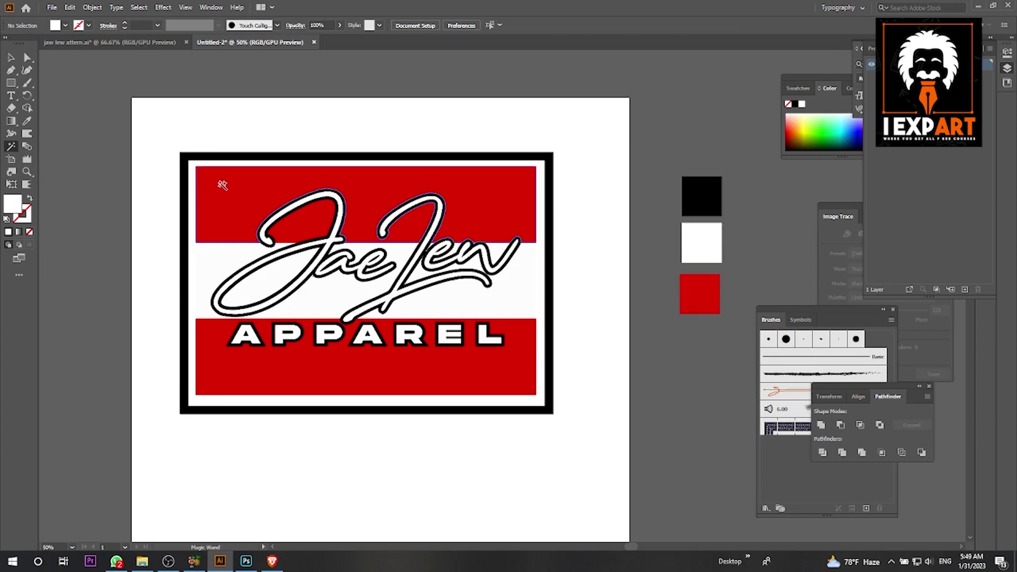
pyautogui.click(223, 185)
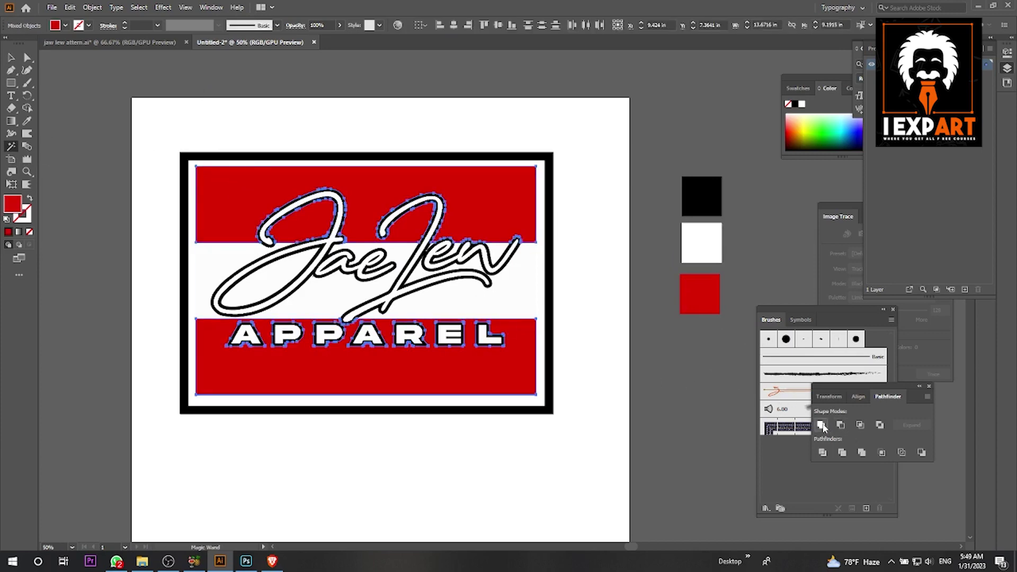
pyautogui.click(821, 425)
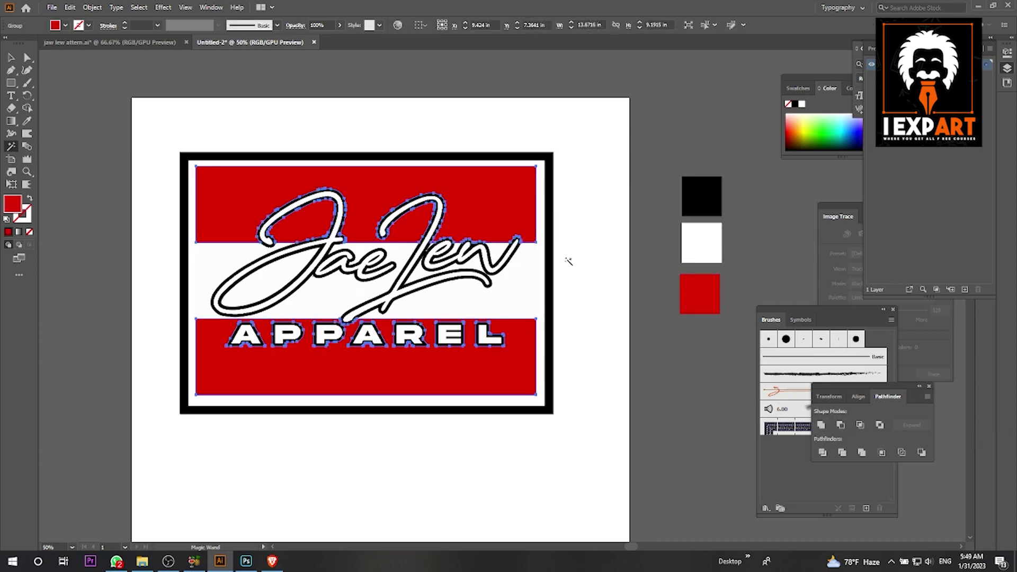
# Step: Select all black areas of the logo with the Magic Wand and merge them with Pathfinder Unite
pyautogui.click(552, 156)
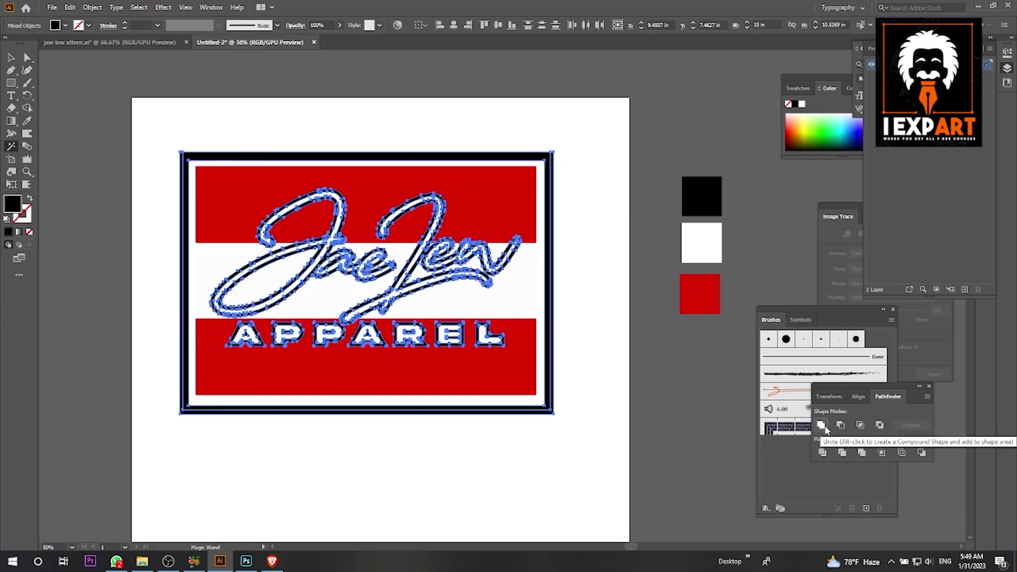
pyautogui.click(823, 425)
pyautogui.click(651, 423)
# Step: Select all white areas of the logo with the Magic Wand, merge them with Pathfinder Unite and deselect
pyautogui.click(508, 280)
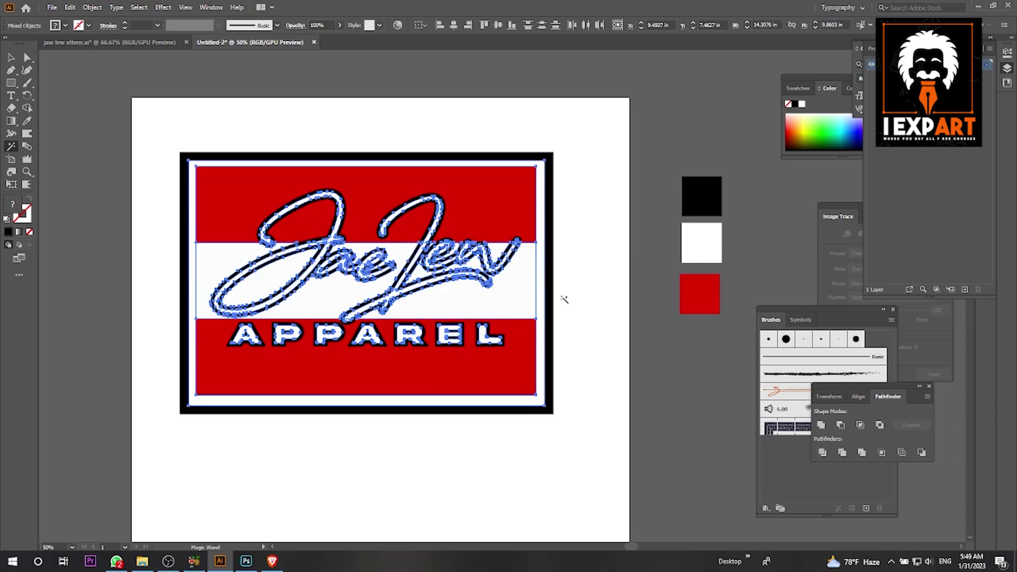
pyautogui.click(822, 426)
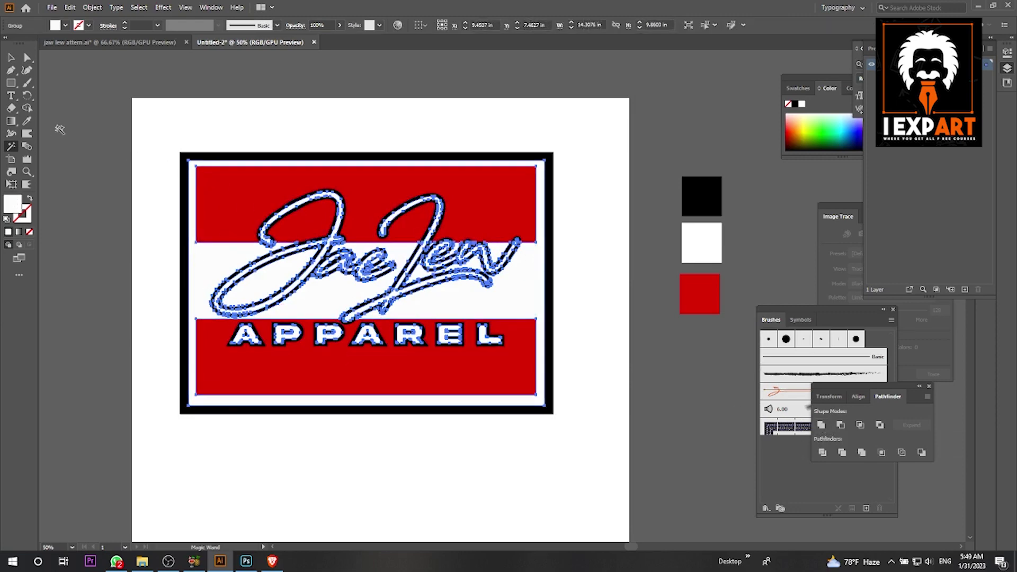
pyautogui.click(10, 58)
pyautogui.click(381, 84)
pyautogui.scroll(-1, 434, 372)
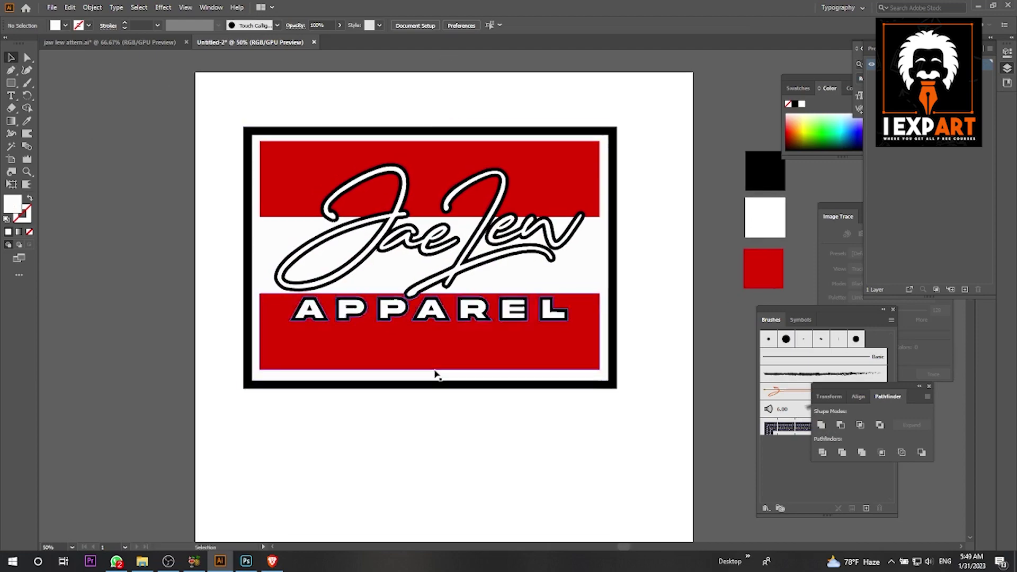
# Step: Copy the CMYK printing registration mark image from the browser and paste it into the Illustrator document beside the artboard
pyautogui.click(271, 564)
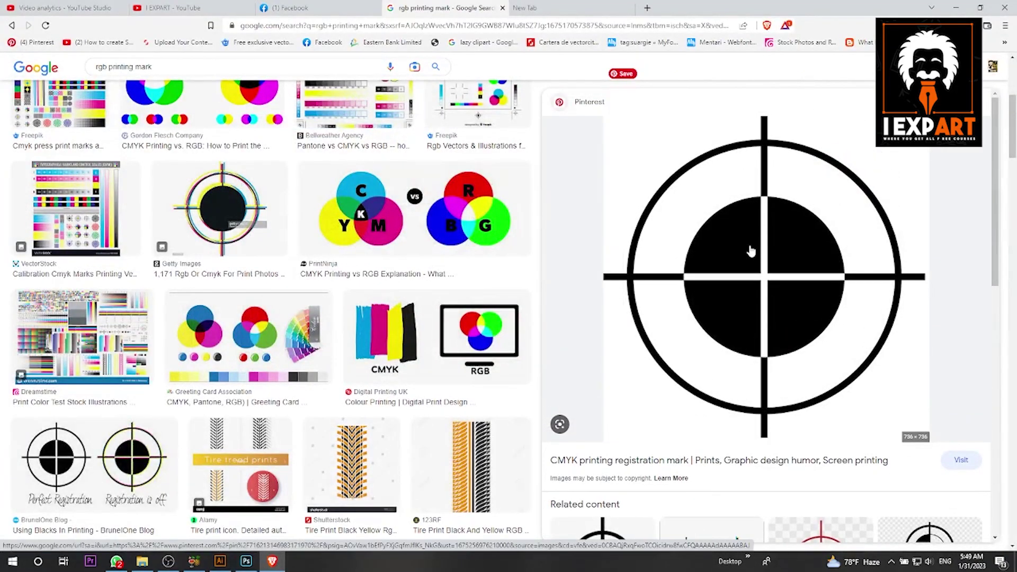
pyautogui.rightClick(750, 251)
pyautogui.click(763, 397)
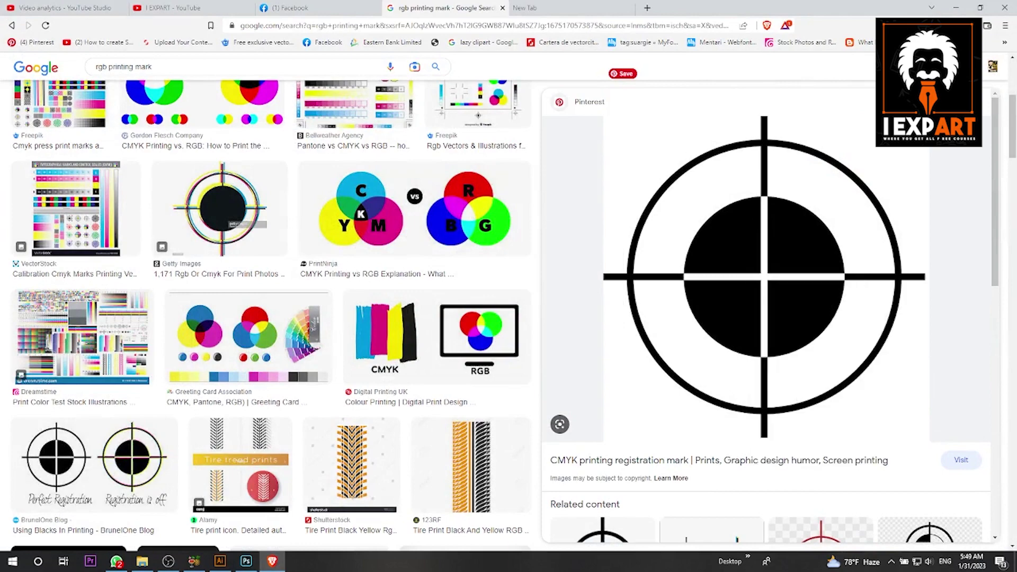
pyautogui.click(956, 7)
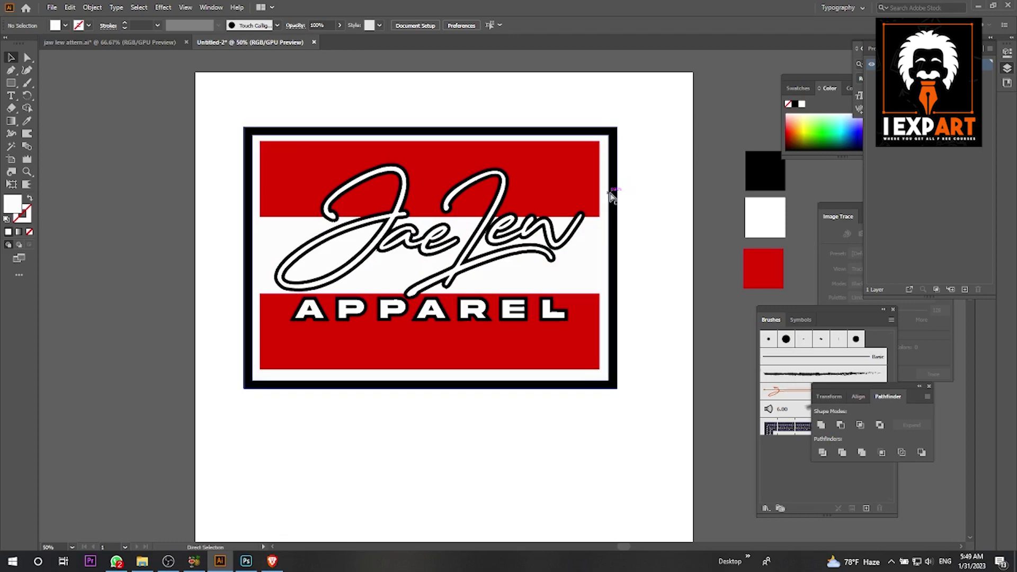
pyautogui.hotkey('ctrl', 'v')
pyautogui.moveTo(513, 286); pyautogui.dragTo(247, 302)
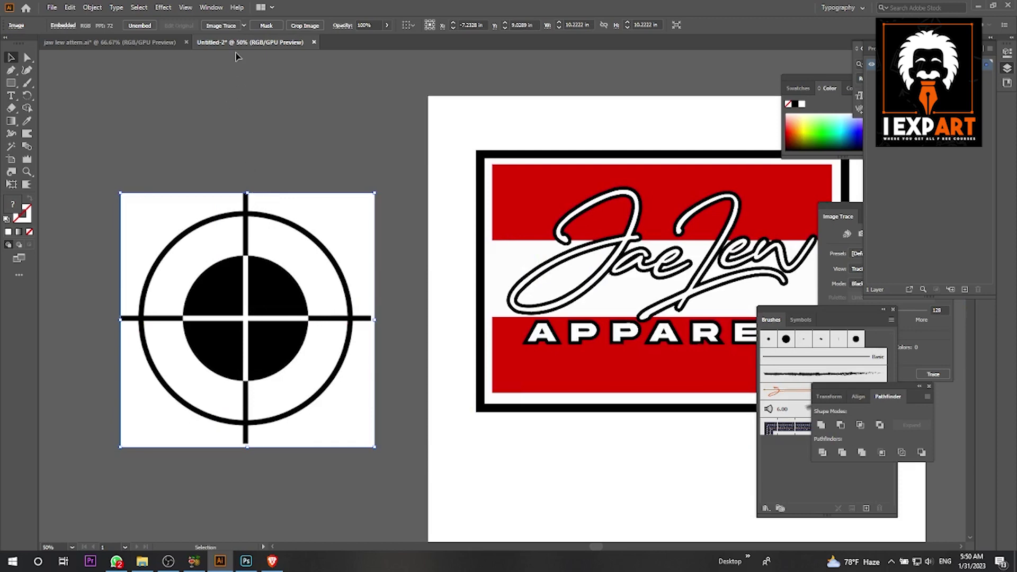
# Step: Convert the pasted registration mark image to vector shapes with Image Trace and expand the result
pyautogui.click(223, 27)
pyautogui.rightClick(410, 212)
pyautogui.click(167, 169)
# Step: Select the white areas of the traced registration mark with the Magic Wand and delete them
pyautogui.click(11, 147)
pyautogui.click(163, 225)
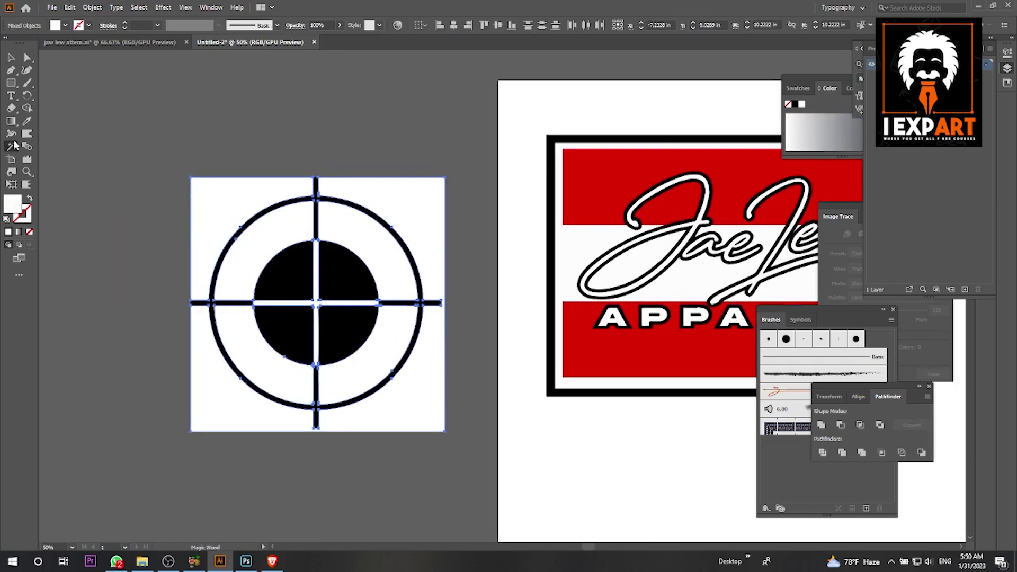
pyautogui.click(351, 198)
pyautogui.press('Delete')
# Step: Scale the registration mark down and place it on the artboard above the logo
pyautogui.press('v')
pyautogui.click(351, 265)
pyautogui.moveTo(338, 275); pyautogui.dragTo(384, 157)
pyautogui.click(461, 150)
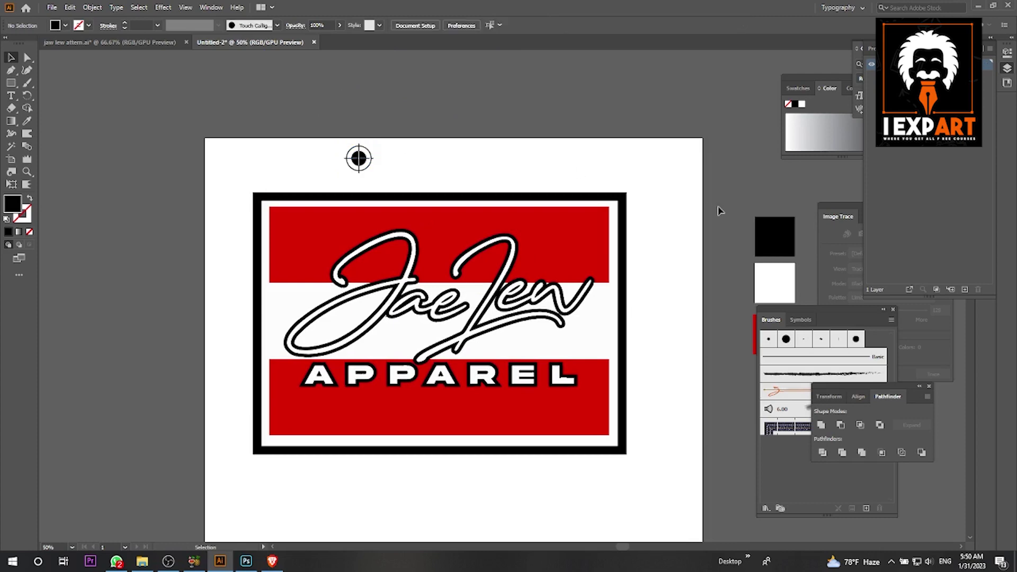
# Step: Show the rulers and place a vertical guide through the horizontal centre of the logo
pyautogui.moveTo(367, 326)
pyautogui.mouseDown()
pyautogui.moveTo(395, 325)
pyautogui.moveTo(368, 326)
pyautogui.mouseUp()
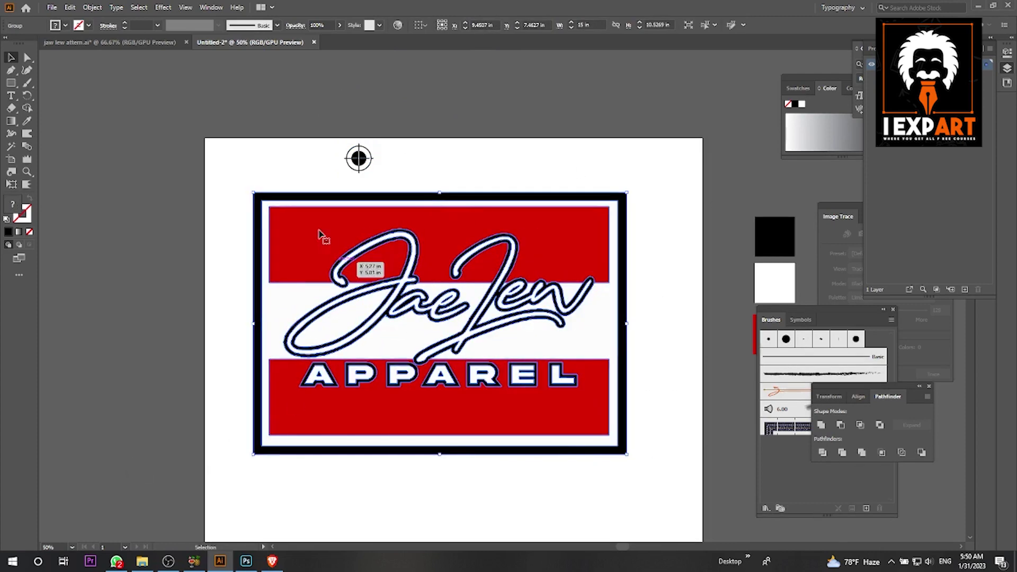
pyautogui.moveTo(227, 187); pyautogui.dragTo(657, 441)
pyautogui.press('a')
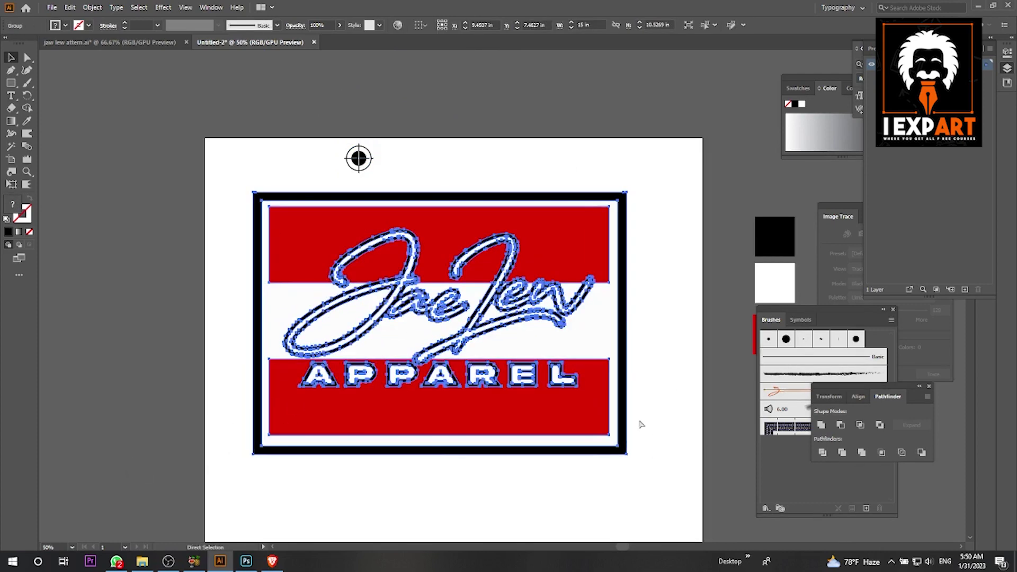
pyautogui.hotkey('ctrl', 'r')
pyautogui.press('v')
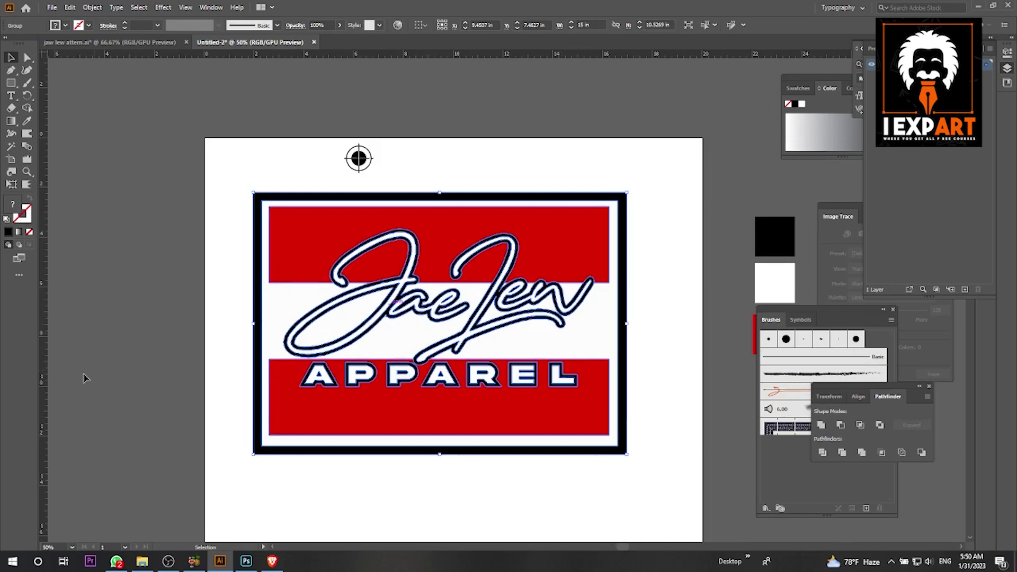
pyautogui.moveTo(48, 387); pyautogui.dragTo(440, 402)
# Step: Move the registration mark onto the vertical centre guide above the logo
pyautogui.scroll(5, 374, 149)
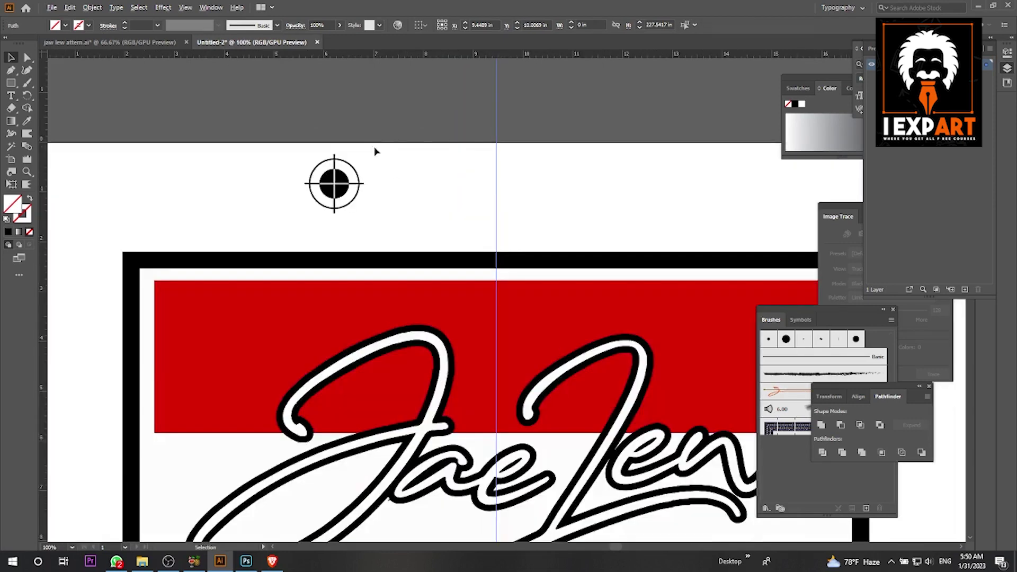
pyautogui.moveTo(303, 189); pyautogui.dragTo(430, 335)
pyautogui.scroll(3, 431, 333)
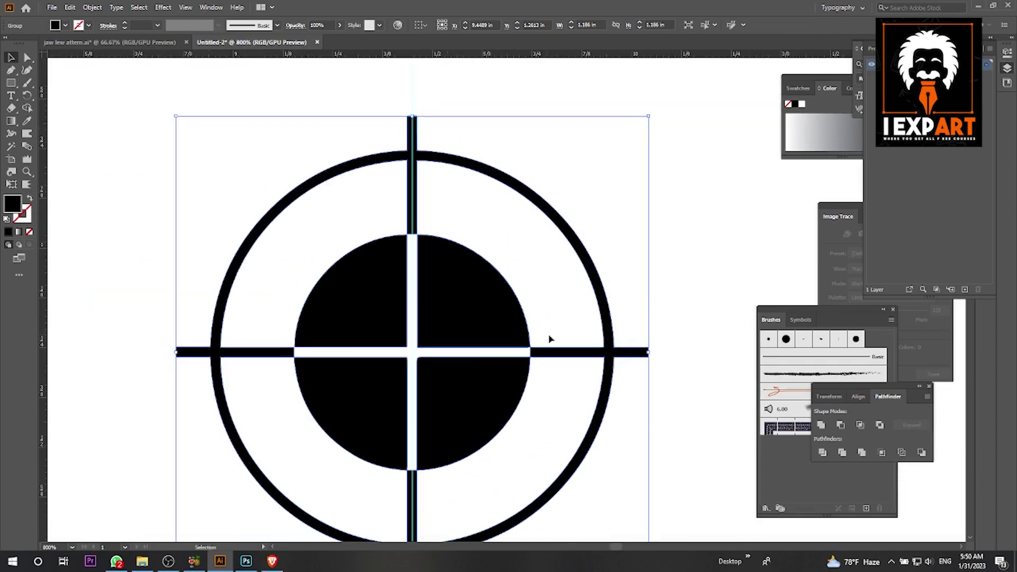
pyautogui.scroll(-5, 549, 341)
# Step: Scale the registration mark down to about 0.7 in wide on the guide
pyautogui.moveTo(600, 347); pyautogui.dragTo(583, 345)
pyautogui.click(579, 356)
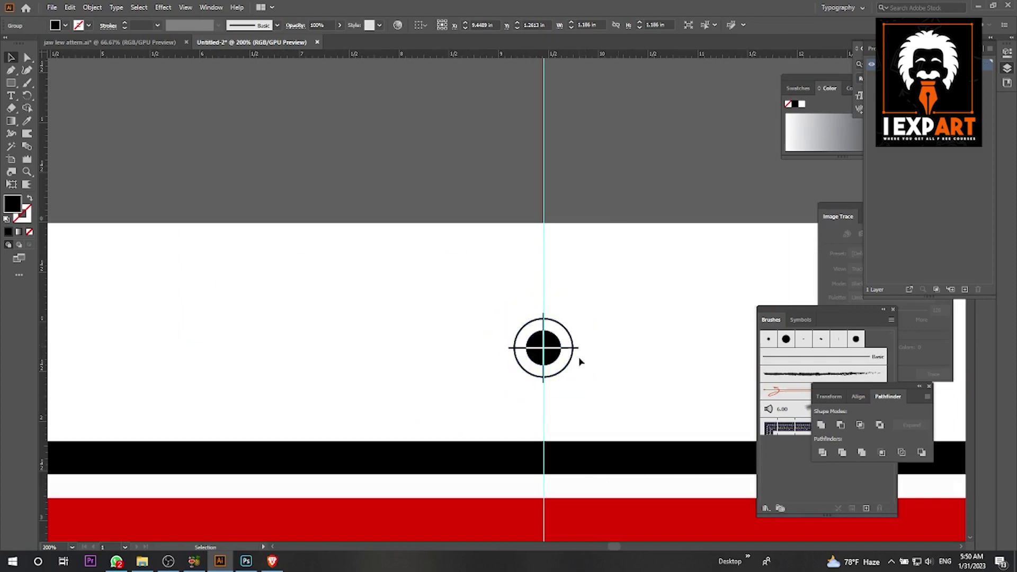
pyautogui.scroll(5, 566, 354)
pyautogui.click(504, 380)
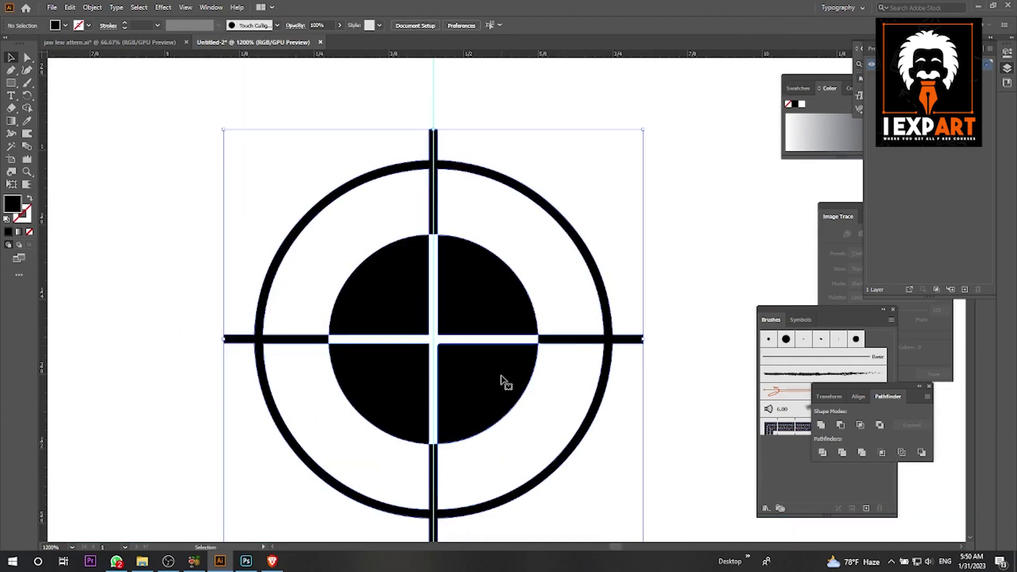
pyautogui.scroll(-4, 503, 379)
pyautogui.scroll(-2, 504, 379)
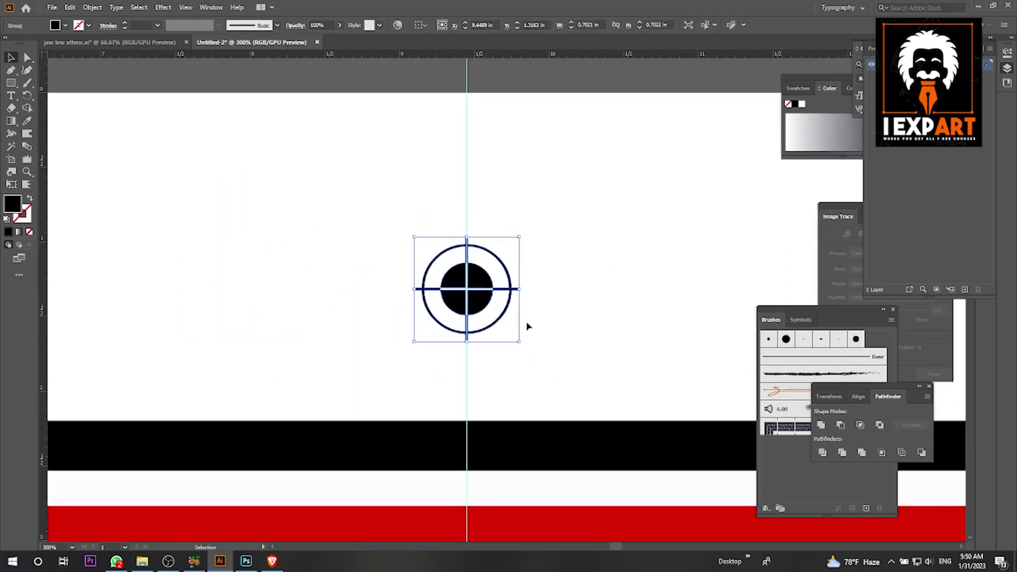
pyautogui.scroll(-1, 524, 320)
pyautogui.click(373, 250)
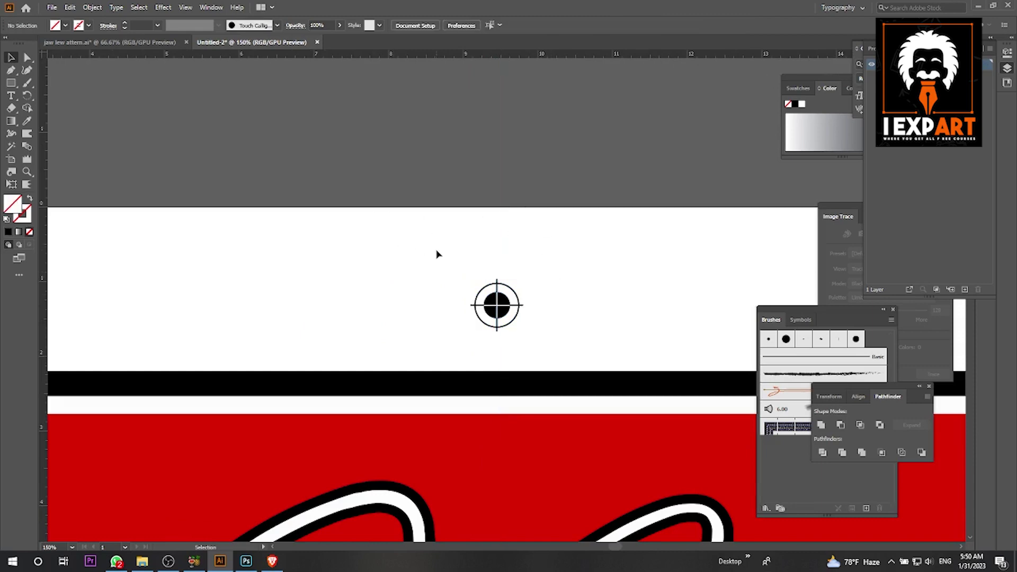
# Step: Fine-adjust the upper registration mark so its vertical line is centred exactly on the guide
pyautogui.scroll(-2, 466, 256)
pyautogui.scroll(5, 507, 273)
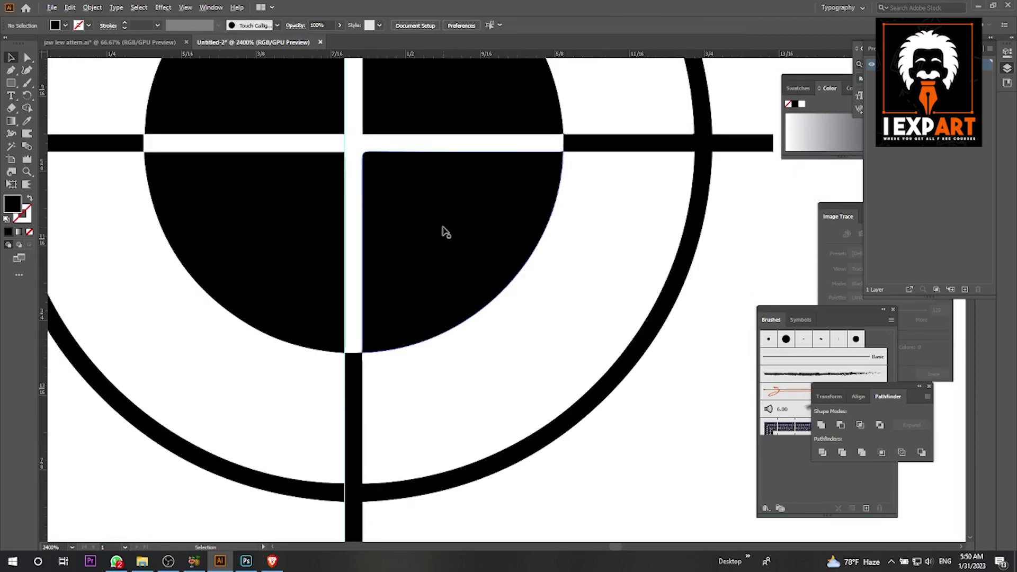
pyautogui.moveTo(388, 284); pyautogui.dragTo(470, 297)
pyautogui.scroll(1, 468, 293)
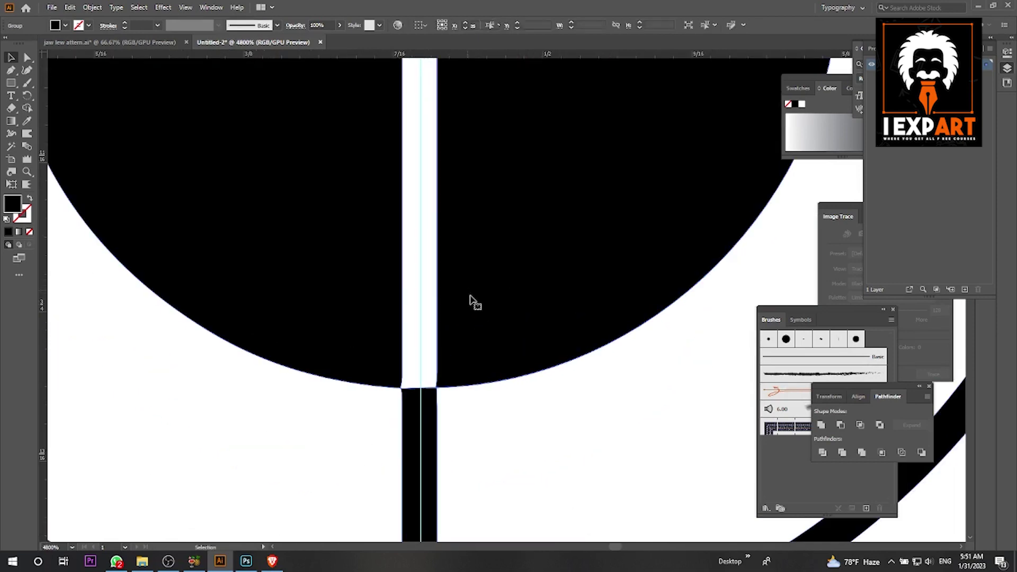
pyautogui.moveTo(507, 376); pyautogui.dragTo(511, 377)
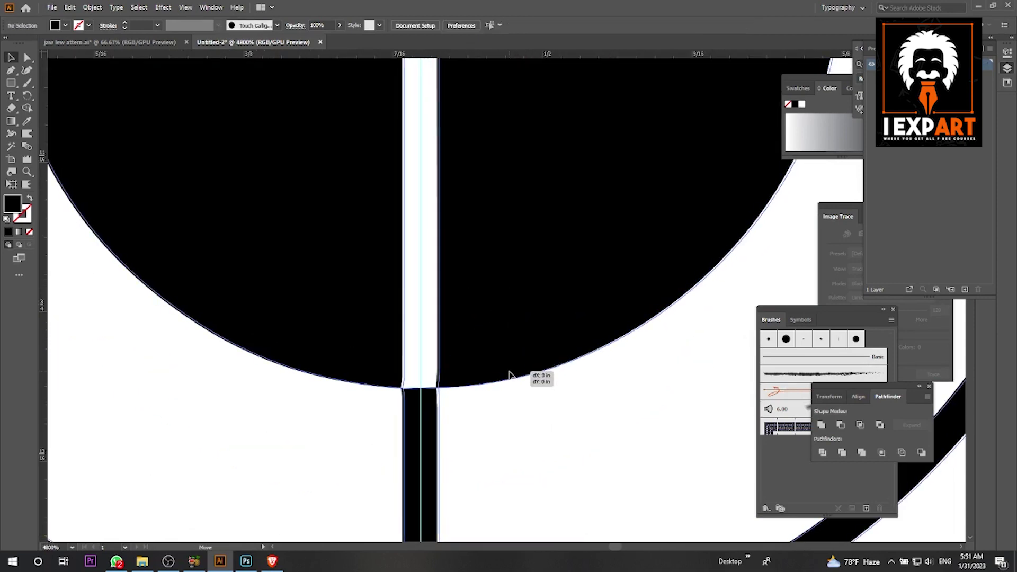
pyautogui.scroll(-6, 520, 400)
pyautogui.scroll(-7, 522, 419)
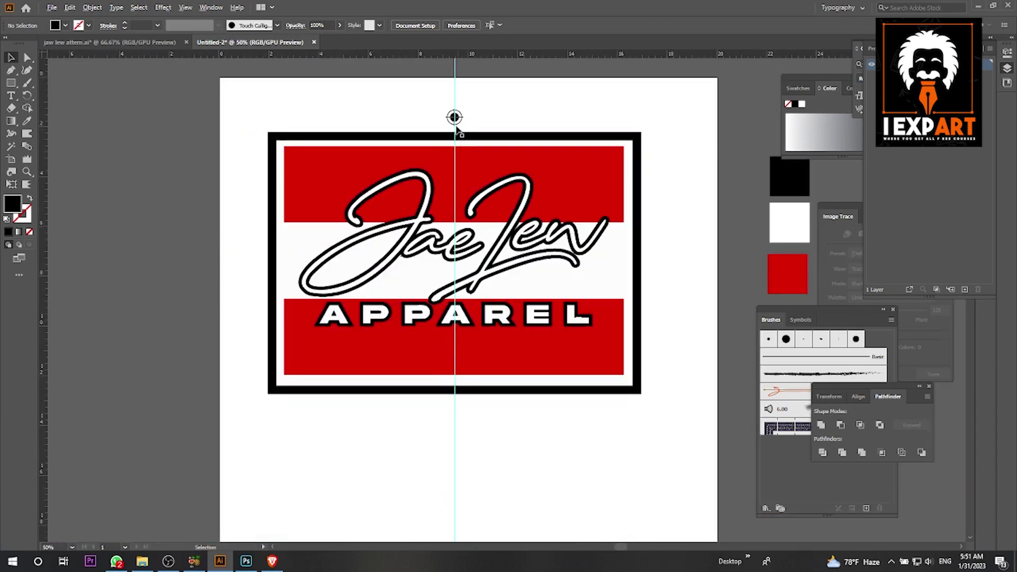
# Step: Duplicate the registration mark to just below the logo, centred on the vertical guide
pyautogui.moveTo(454, 116); pyautogui.dragTo(454, 411)
pyautogui.scroll(3, 470, 423)
pyautogui.scroll(8, 424, 381)
pyautogui.moveTo(297, 230); pyautogui.dragTo(527, 374)
pyautogui.click(693, 349)
pyautogui.scroll(-10, 518, 374)
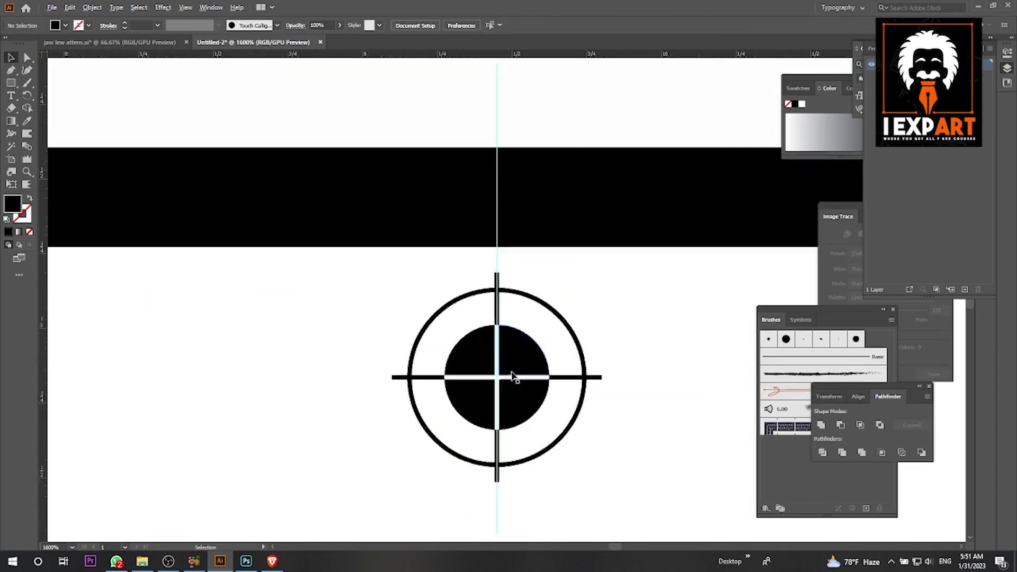
pyautogui.scroll(2, 479, 200)
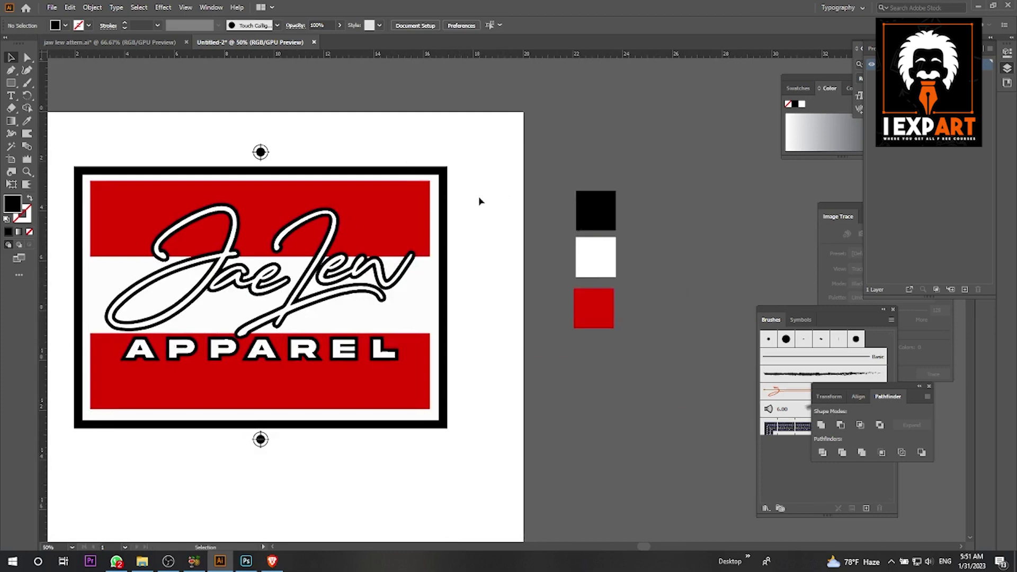
# Step: Select all black areas of the logo with the Magic Wand and add both registration marks to the selection
pyautogui.hscroll(-3, 424, 180)
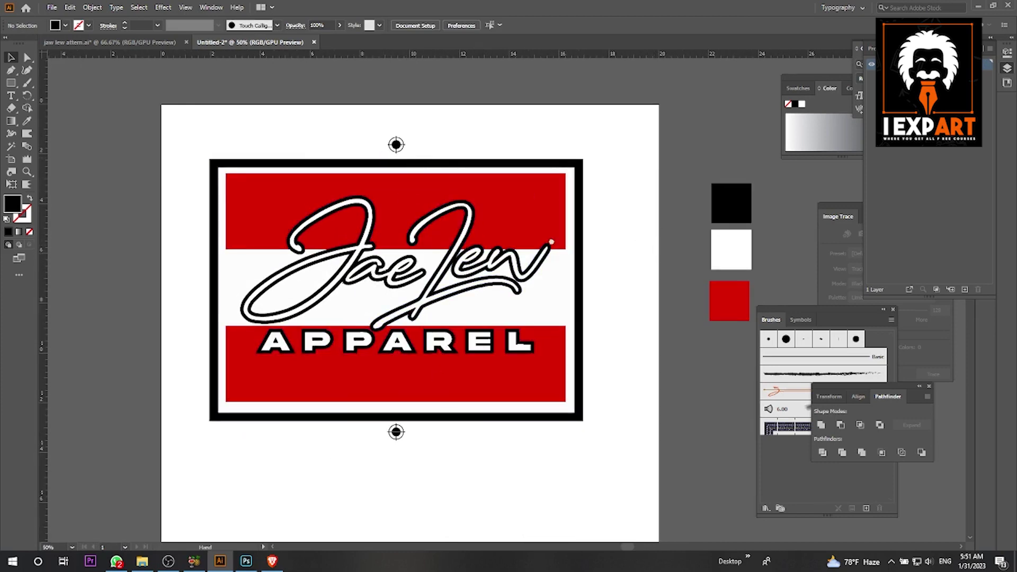
pyautogui.hscroll(3, 653, 364)
pyautogui.hscroll(-3, 538, 297)
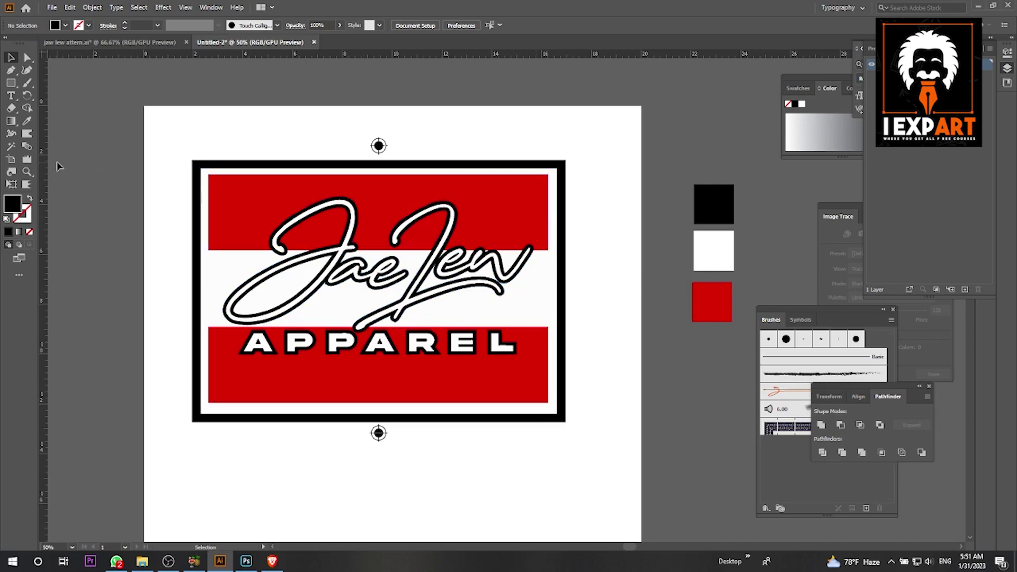
pyautogui.click(10, 148)
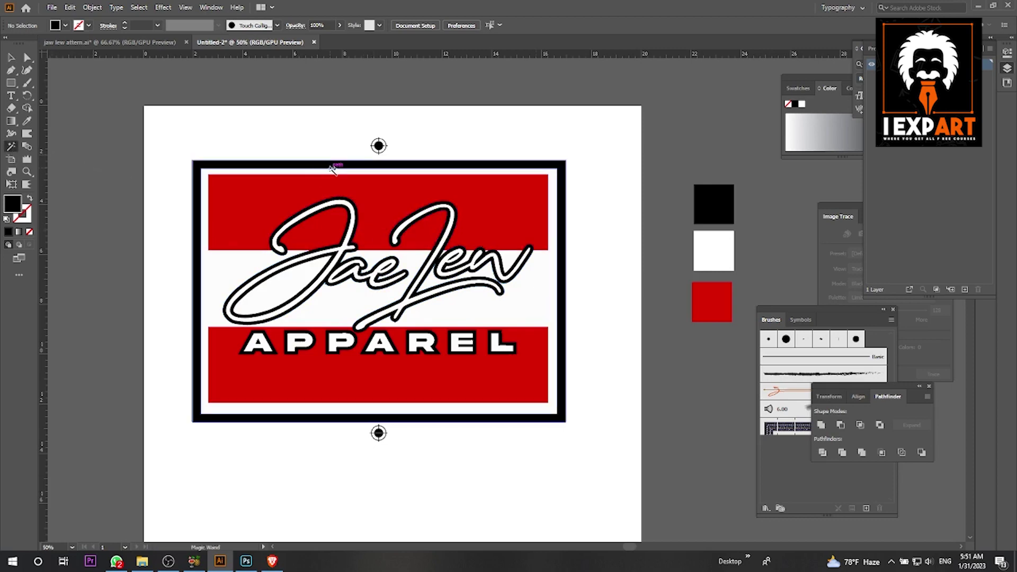
pyautogui.click(242, 162)
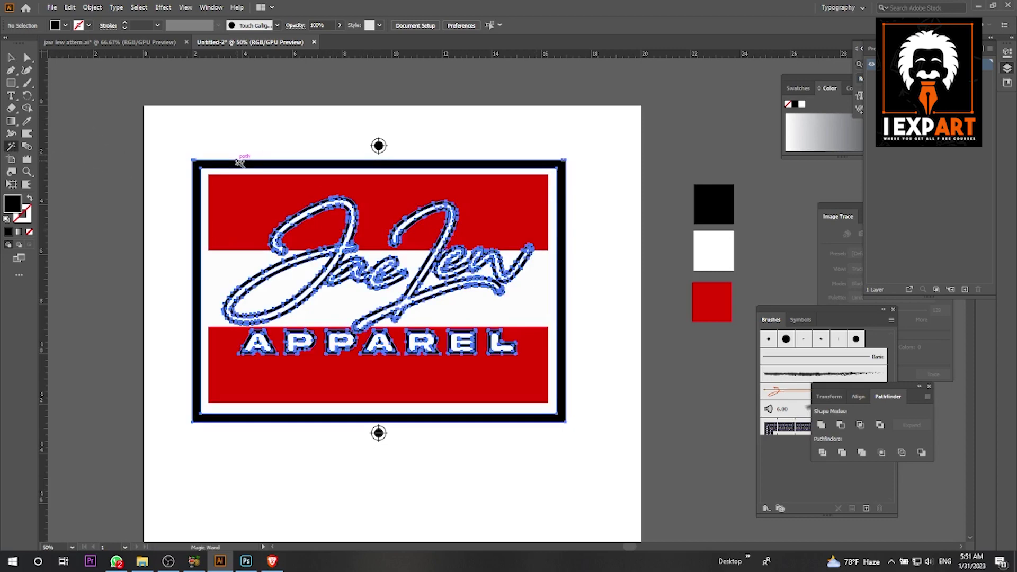
pyautogui.click(283, 129)
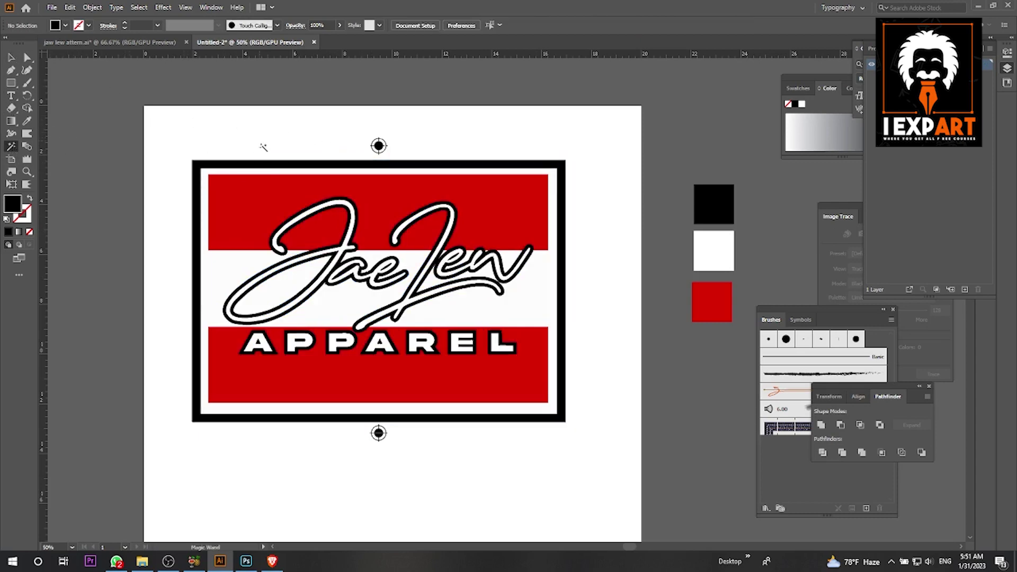
pyautogui.click(271, 162)
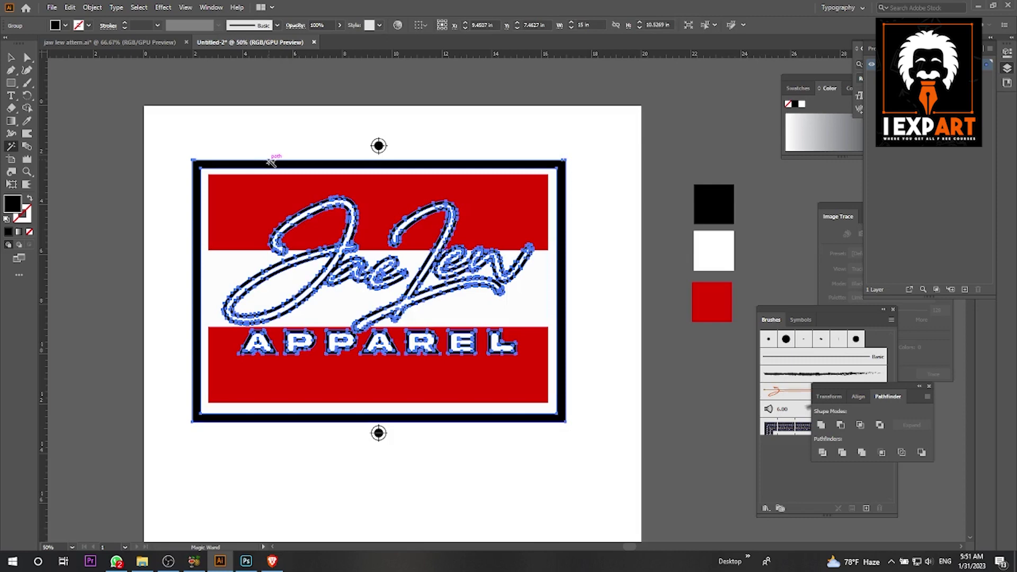
pyautogui.press('v')
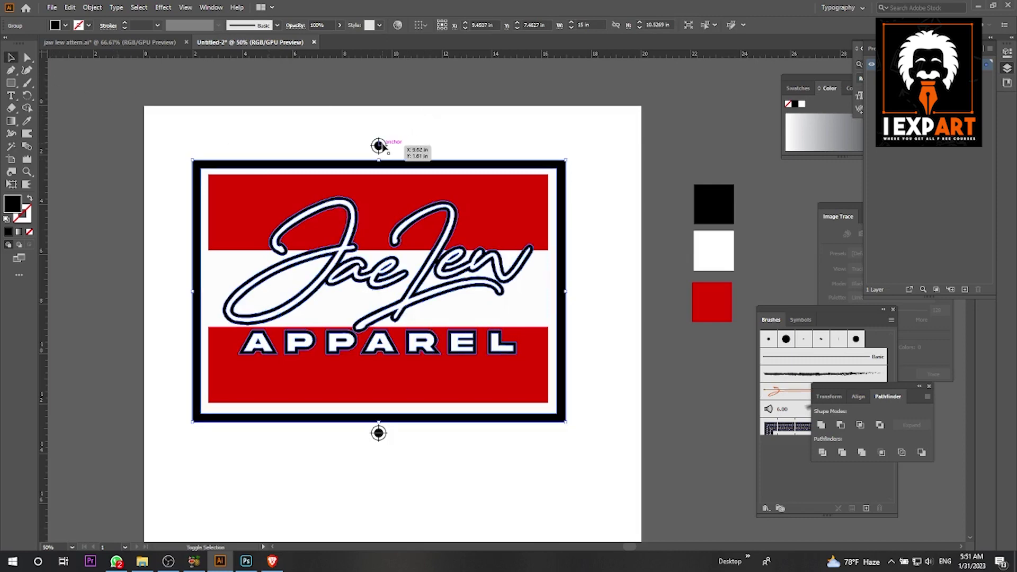
pyautogui.keyDown('shift'); pyautogui.click(379, 146); pyautogui.keyUp('shift')
pyautogui.keyDown('shift'); pyautogui.click(379, 433); pyautogui.keyUp('shift')
# Step: Duplicate the selected black artwork and both registration marks to below the artboard
pyautogui.rightClick(388, 423)
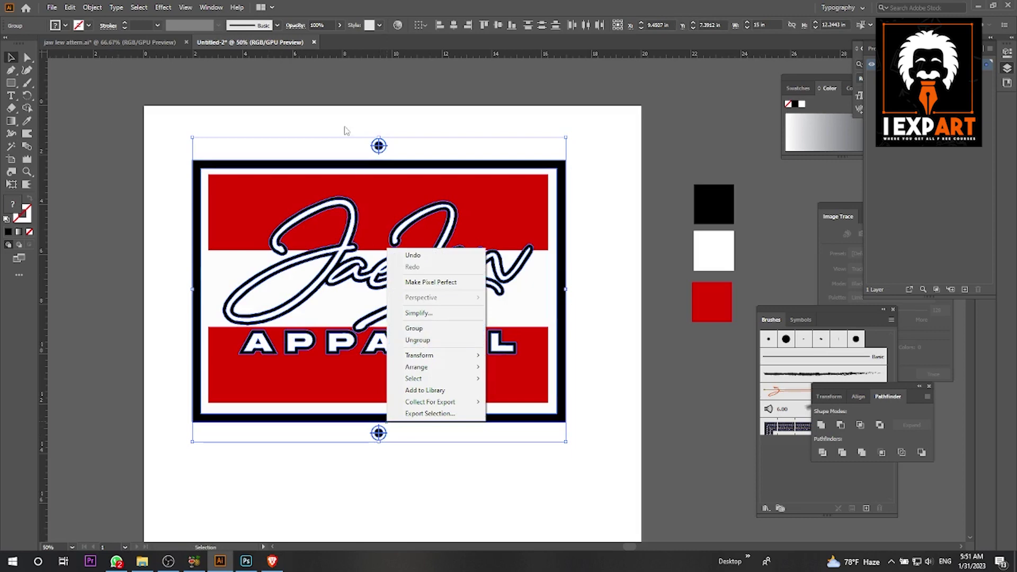
pyautogui.click(378, 146)
pyautogui.scroll(-2, 379, 146)
pyautogui.moveTo(379, 139); pyautogui.dragTo(390, 372)
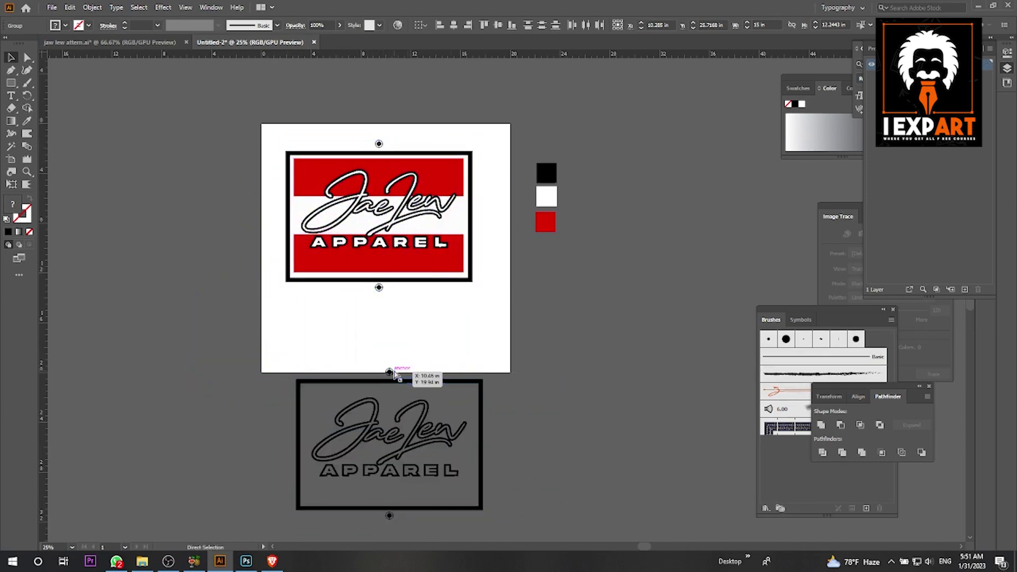
pyautogui.click(390, 364)
# Step: Select all red areas of the logo with the Magic Wand and add both registration marks to the selection
pyautogui.scroll(1, 385, 248)
pyautogui.scroll(2, 386, 253)
pyautogui.moveTo(388, 253); pyautogui.dragTo(498, 371)
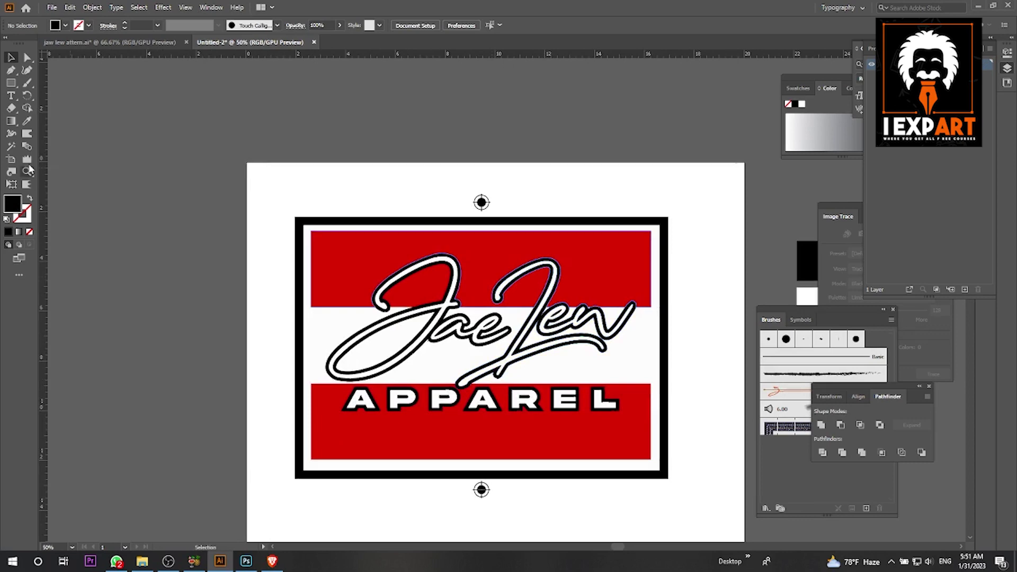
pyautogui.click(10, 146)
pyautogui.click(370, 244)
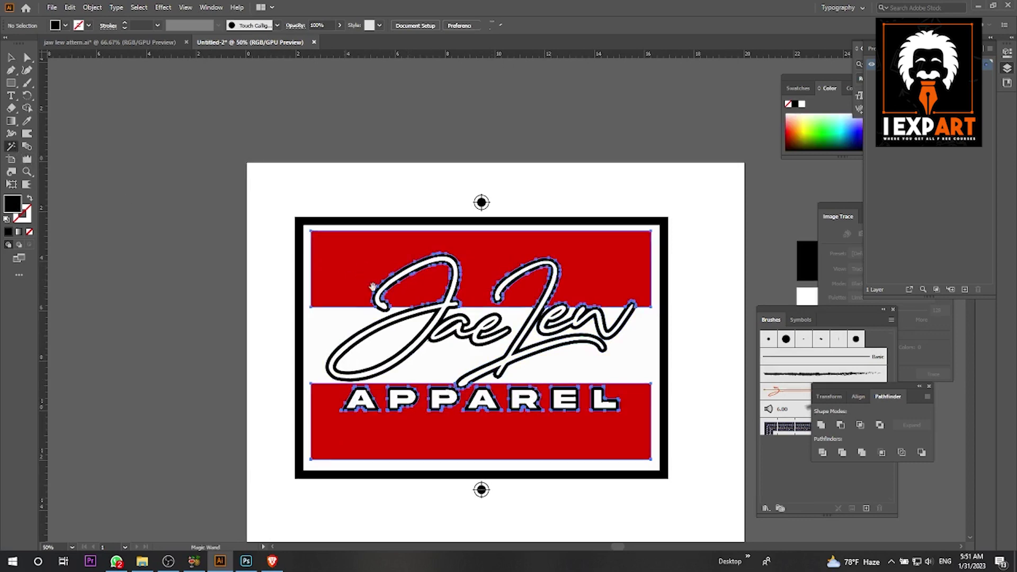
pyautogui.moveTo(375, 360); pyautogui.dragTo(334, 294)
pyautogui.click(11, 58)
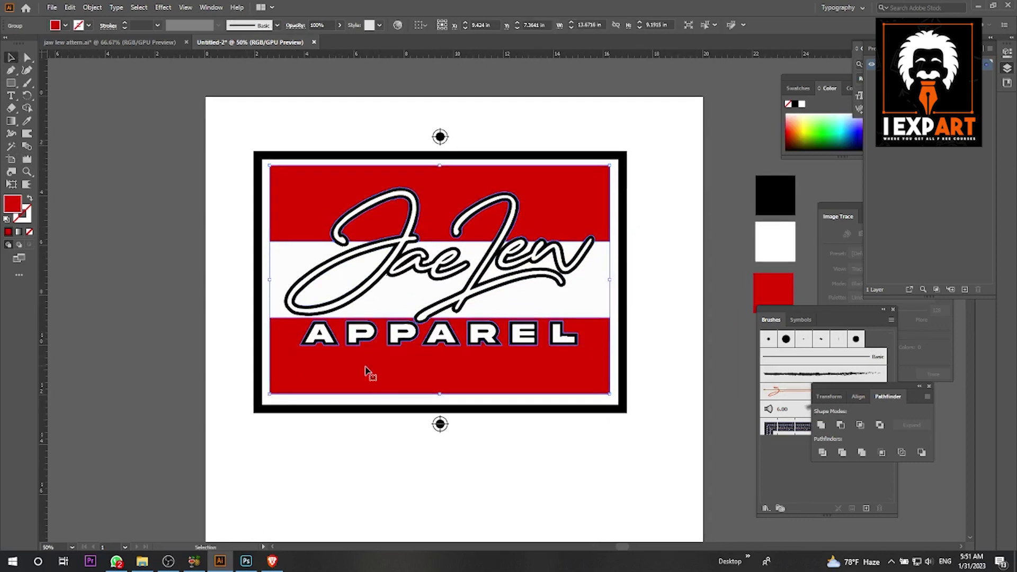
pyautogui.keyDown('shift'); pyautogui.click(440, 424); pyautogui.keyUp('shift')
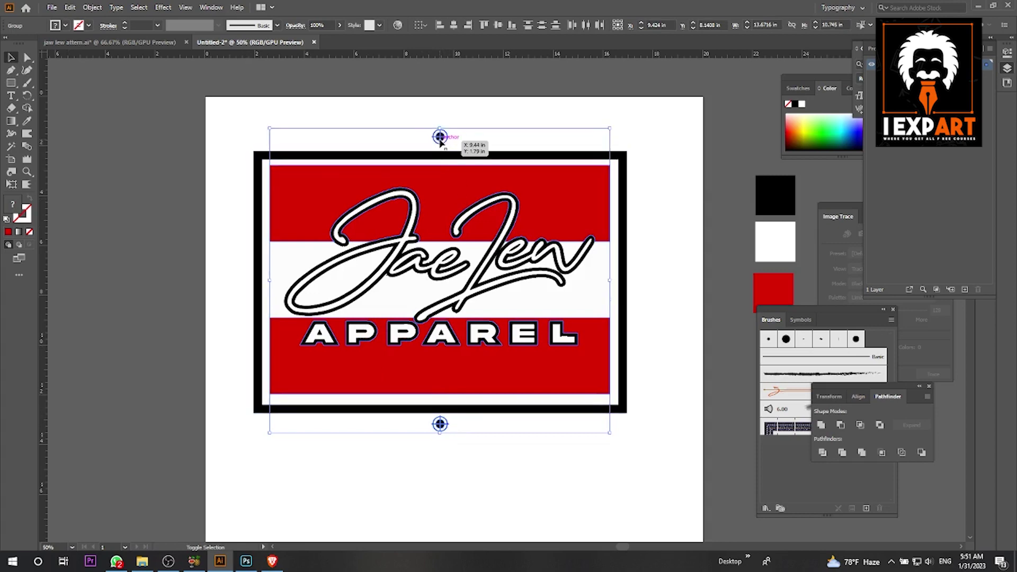
# Step: Duplicate the selected red artwork and both registration marks to outside the artboard
pyautogui.scroll(-1, 440, 138)
pyautogui.moveTo(439, 138); pyautogui.dragTo(271, 398)
pyautogui.rightClick(271, 400)
pyautogui.click(312, 298)
pyautogui.moveTo(431, 274); pyautogui.dragTo(540, 433)
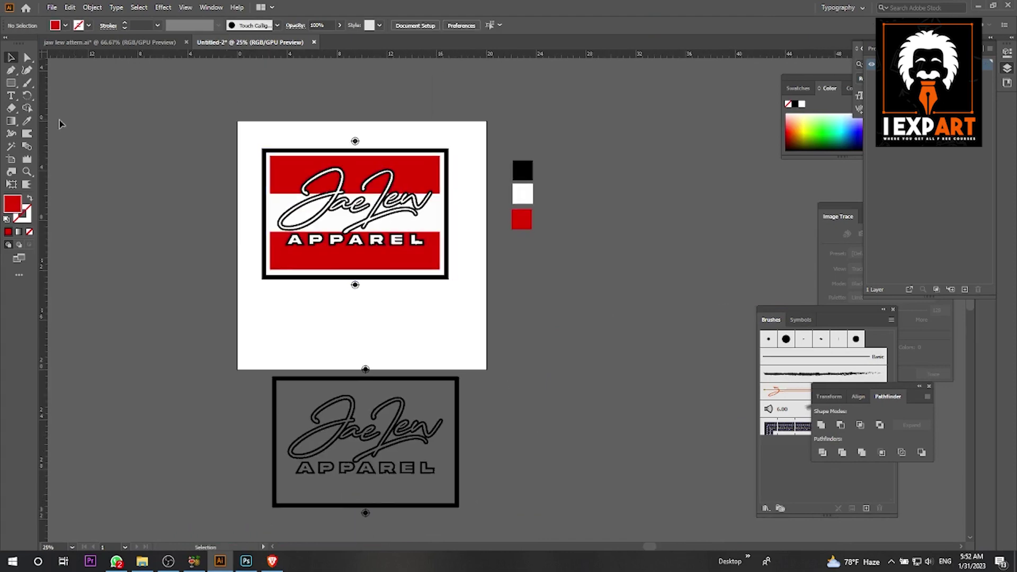
# Step: Select all white areas of the logo with the Magic Wand and duplicate them with both registration marks beside the red copy
pyautogui.click(10, 147)
pyautogui.scroll(1, 290, 151)
pyautogui.click(281, 273)
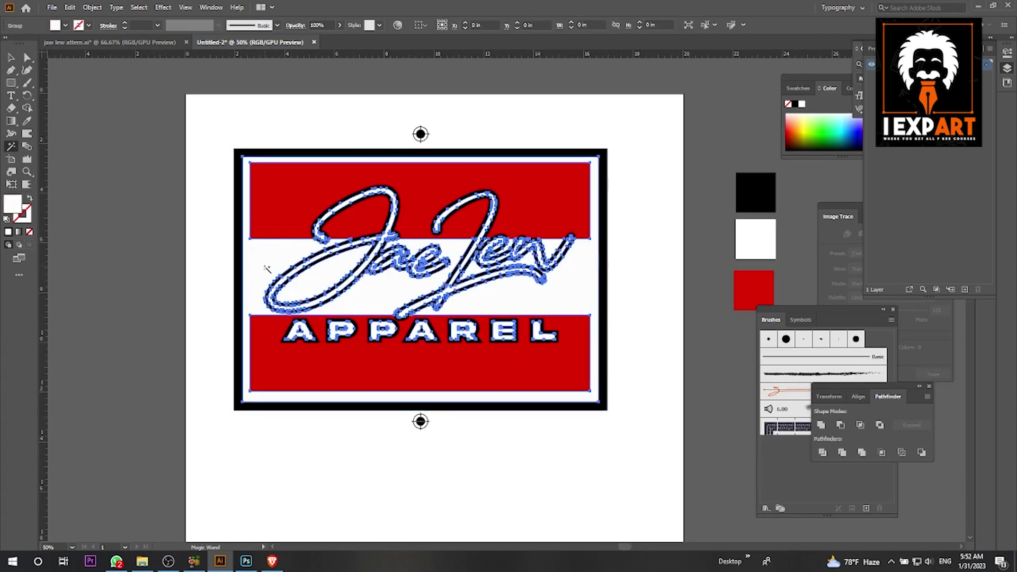
pyautogui.scroll(1, 273, 284)
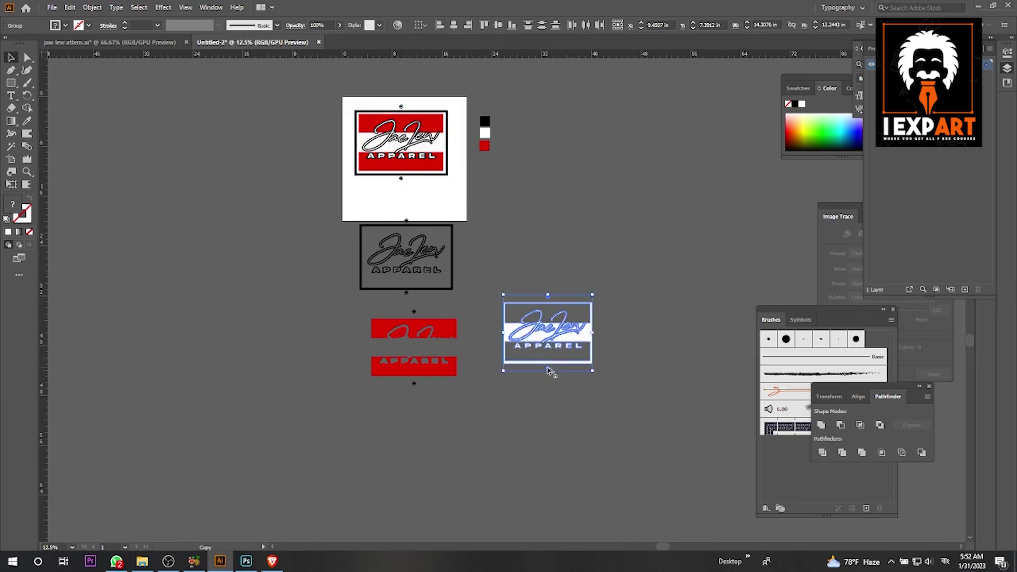
pyautogui.scroll(3, 535, 339)
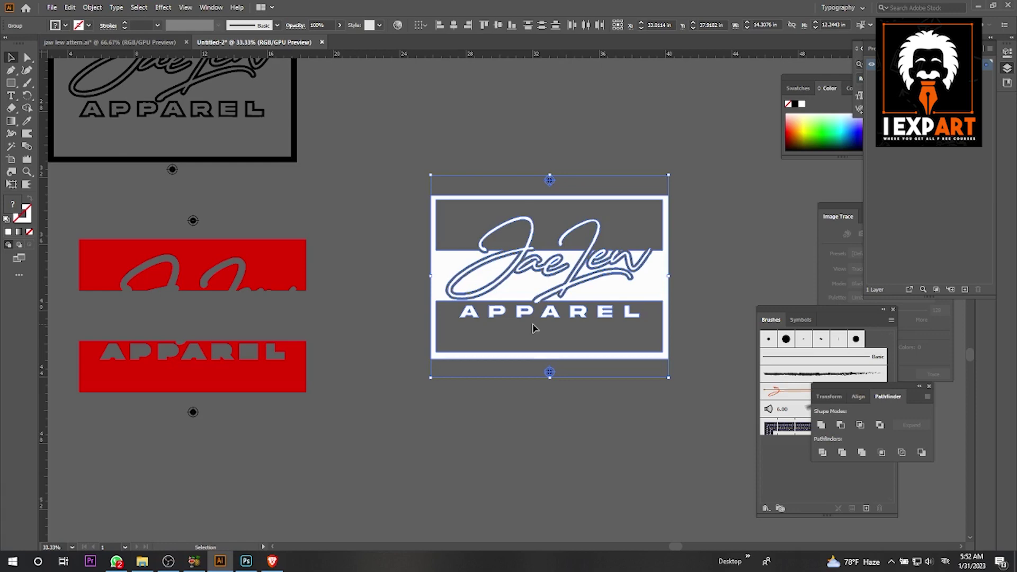
pyautogui.scroll(3, 525, 305)
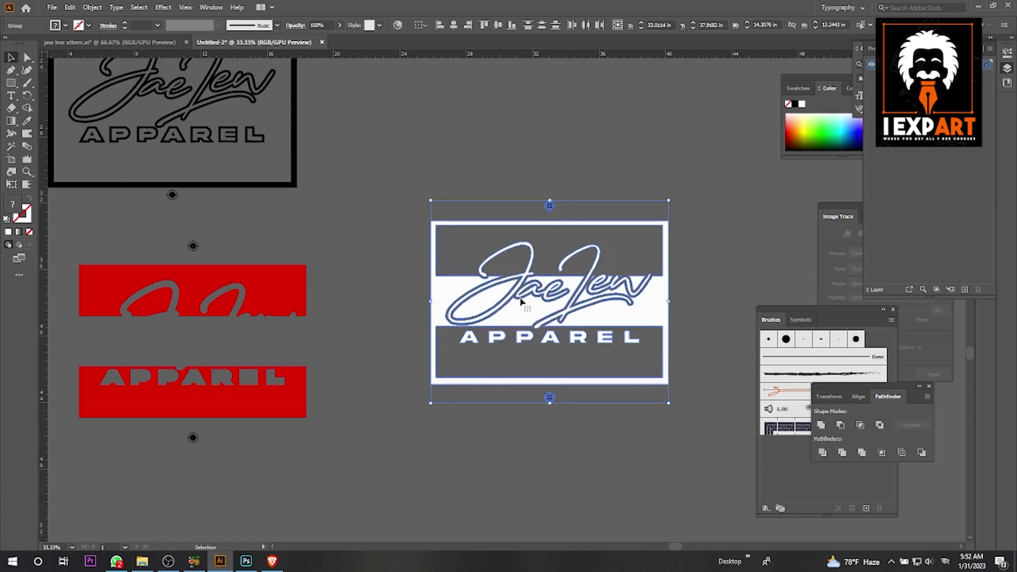
# Step: Group the white artwork copy with both of its registration marks
pyautogui.scroll(-2, 555, 307)
pyautogui.moveTo(464, 252); pyautogui.dragTo(570, 419)
pyautogui.click(618, 397)
pyautogui.moveTo(618, 397)
pyautogui.mouseDown()
pyautogui.moveTo(510, 318)
pyautogui.moveTo(669, 470)
pyautogui.mouseUp()
pyautogui.scroll(2, 623, 426)
pyautogui.click(623, 428)
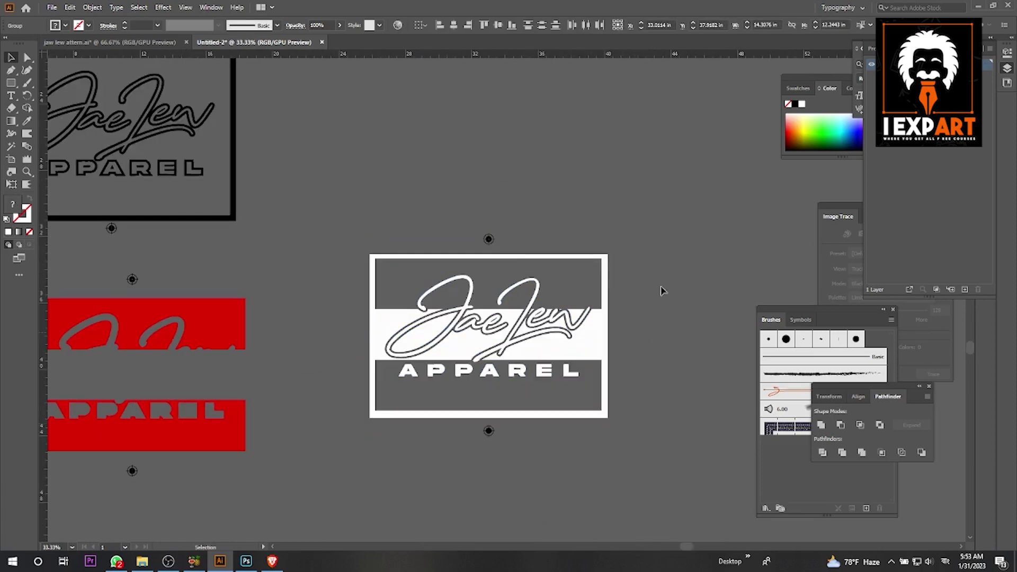
pyautogui.click(604, 413)
pyautogui.click(822, 425)
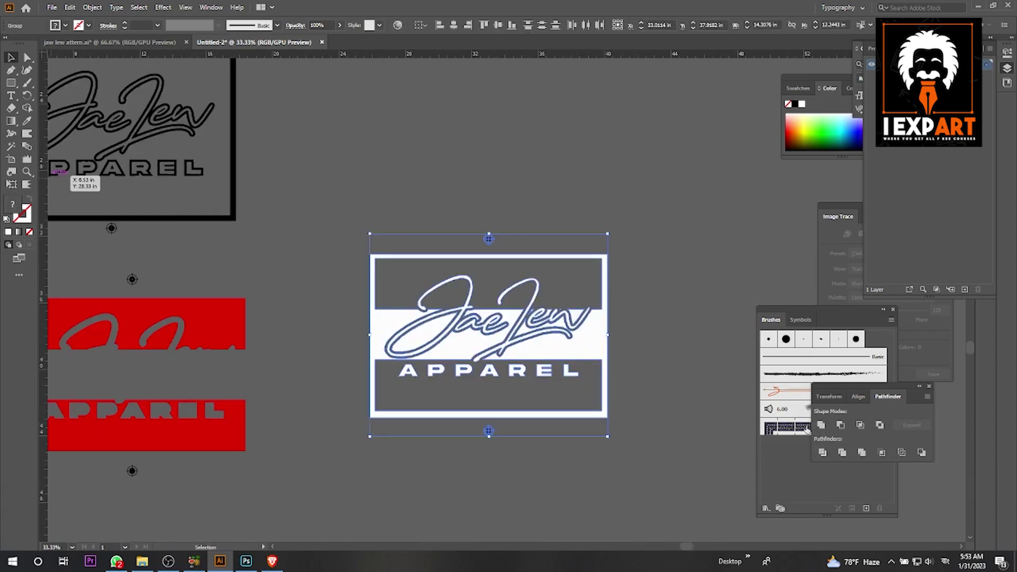
# Step: Recolour the red artwork copy black by sampling the black copy's fill with the Eyedropper
pyautogui.scroll(-1, 636, 365)
pyautogui.hscroll(-1, 635, 365)
pyautogui.click(429, 419)
pyautogui.hscroll(-2, 429, 419)
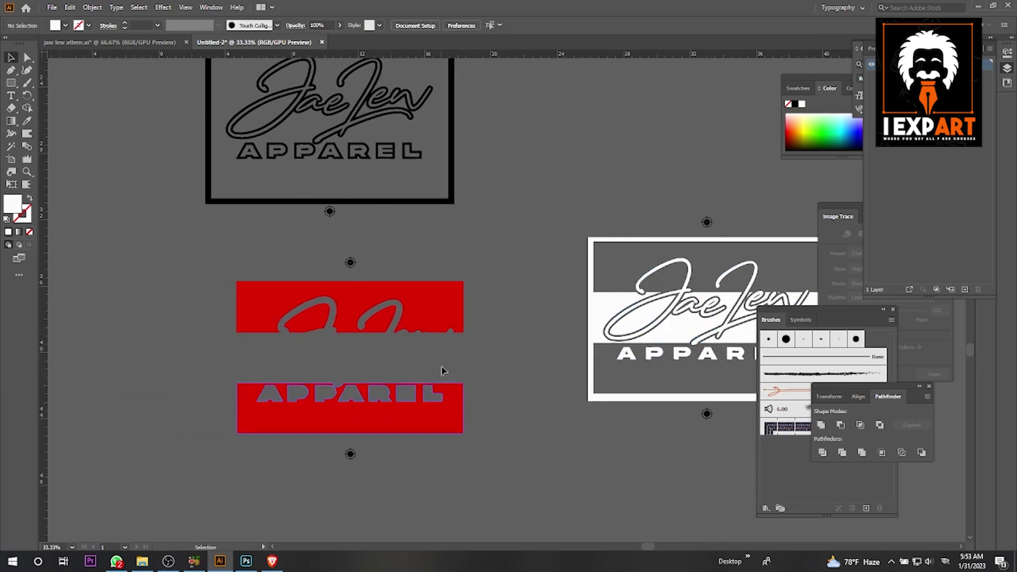
pyautogui.click(297, 418)
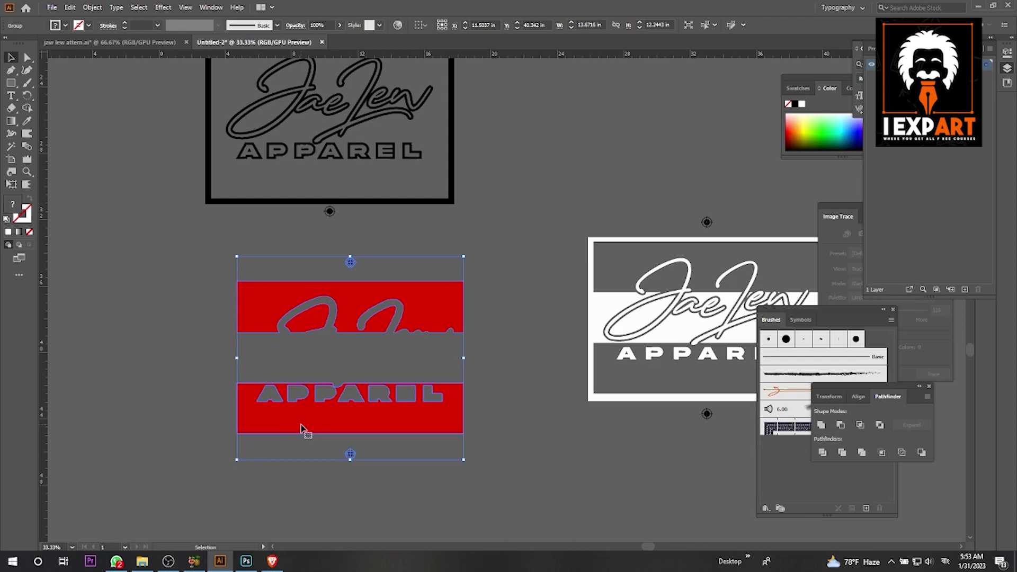
pyautogui.hscroll(4, 567, 328)
pyautogui.scroll(1, 567, 329)
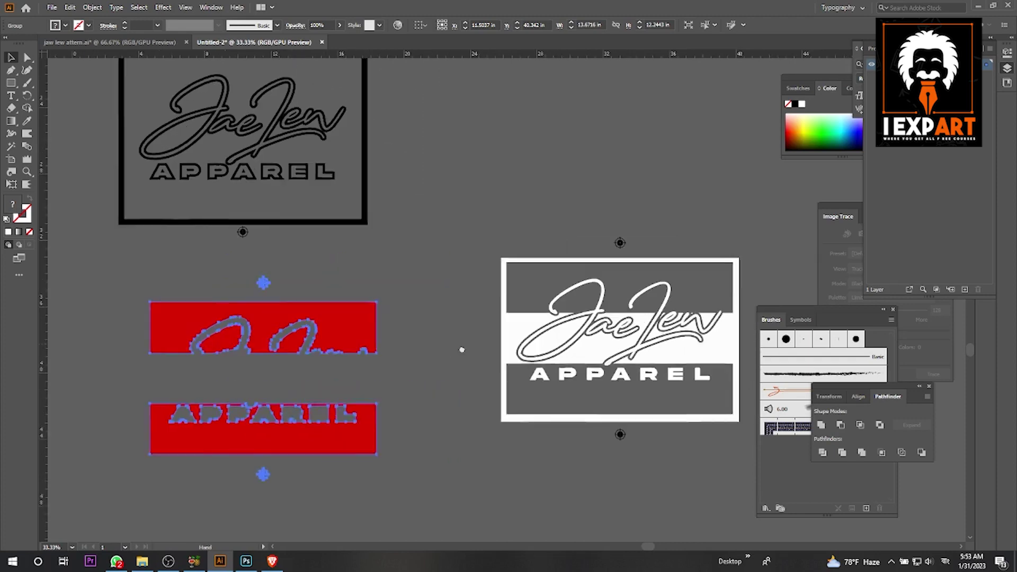
pyautogui.click(449, 243)
pyautogui.click(473, 286)
pyautogui.hscroll(-4, 552, 311)
pyautogui.click(370, 445)
pyautogui.click(27, 121)
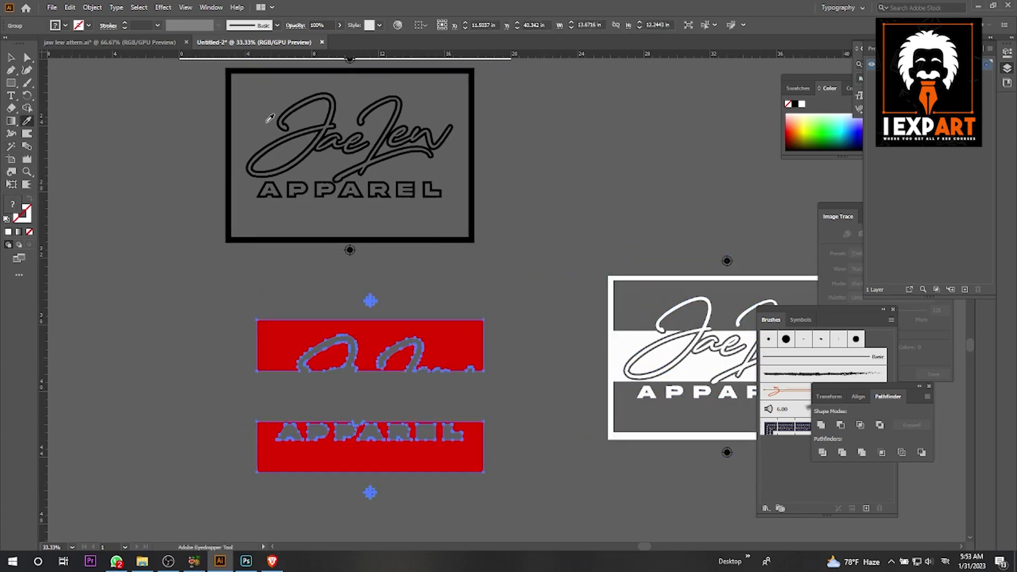
pyautogui.click(307, 127)
pyautogui.press('v')
pyautogui.moveTo(550, 183); pyautogui.dragTo(395, 164)
# Step: Recolour the white artwork copy black with the Eyedropper, sampling the black copy, and clear the selection
pyautogui.click(638, 360)
pyautogui.hscroll(-5, 317, 265)
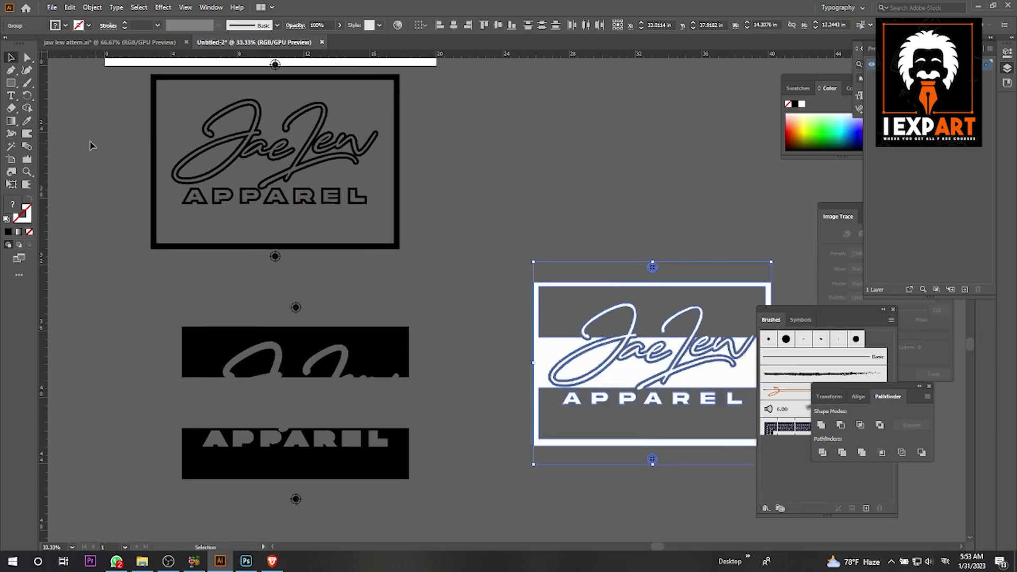
pyautogui.click(27, 121)
pyautogui.click(253, 154)
pyautogui.scroll(2, 253, 154)
pyautogui.hscroll(-3, 253, 153)
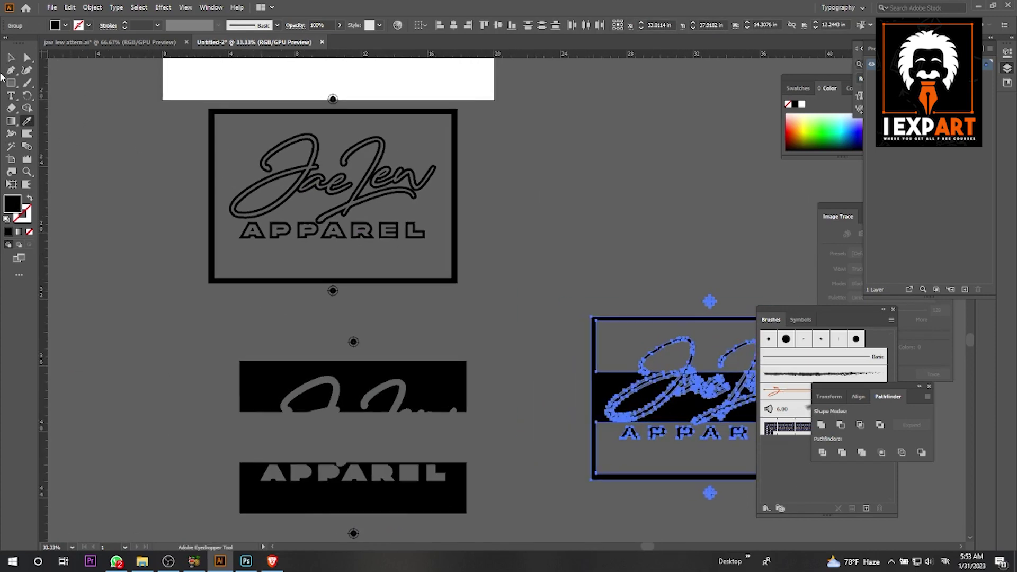
pyautogui.click(11, 58)
pyautogui.click(472, 237)
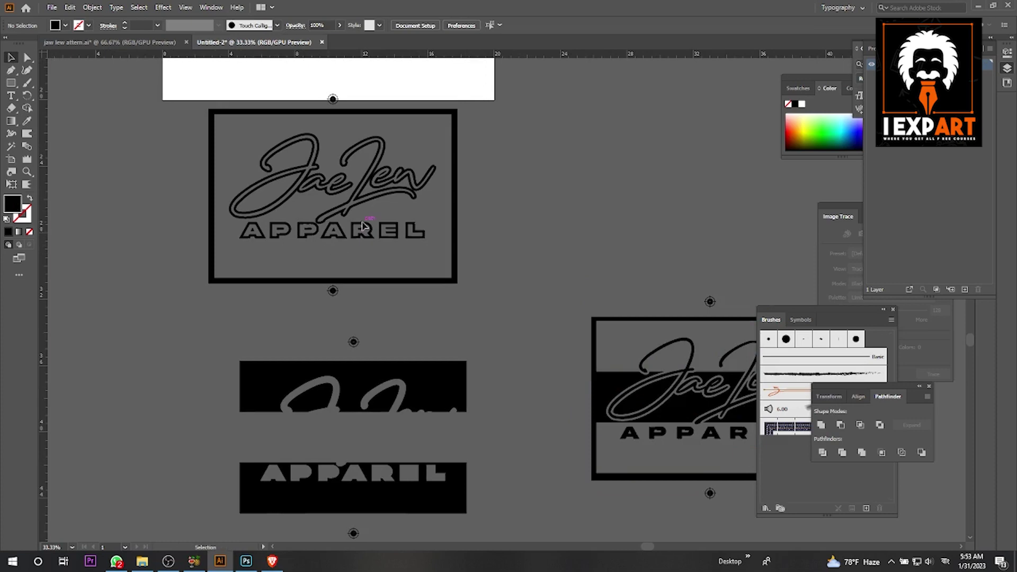
pyautogui.click(352, 386)
pyautogui.click(667, 381)
pyautogui.scroll(3, 475, 258)
pyautogui.hscroll(3, 475, 259)
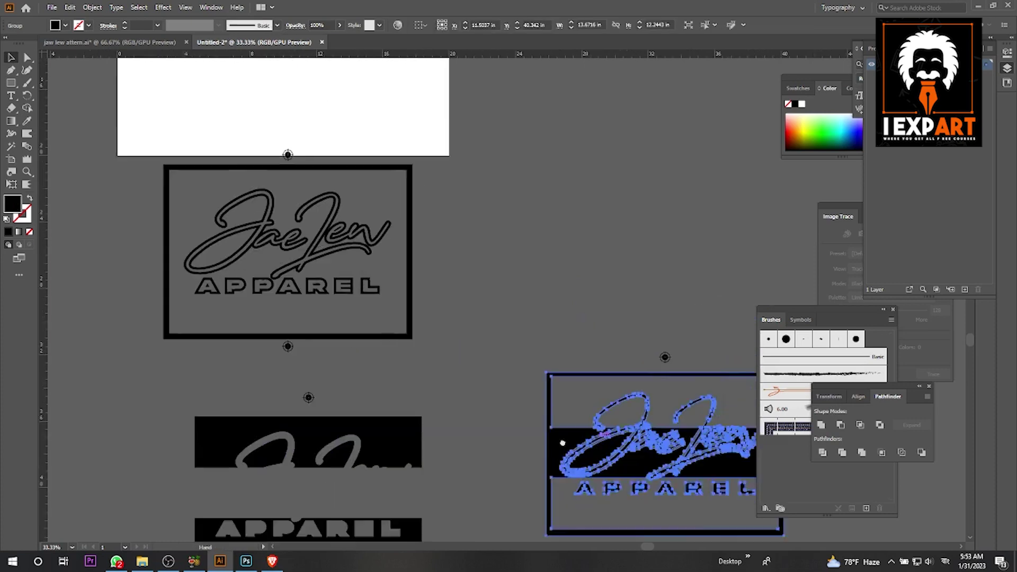
# Step: Delete the original full-colour logo and its registration marks from the artboard
pyautogui.click(475, 259)
pyautogui.scroll(6, 475, 259)
pyautogui.hscroll(-3, 475, 258)
pyautogui.moveTo(504, 402); pyautogui.dragTo(159, 175)
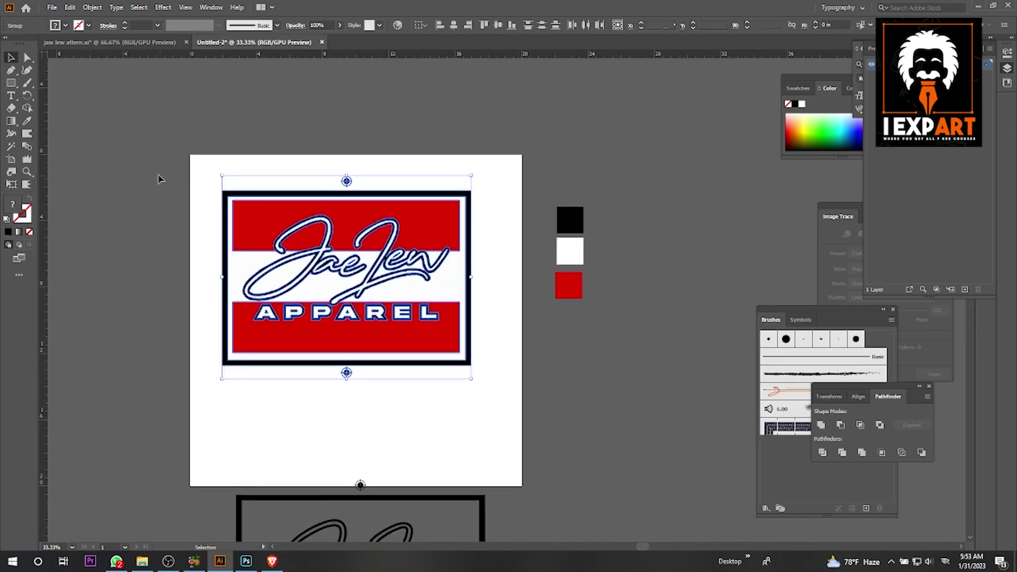
pyautogui.click(261, 201)
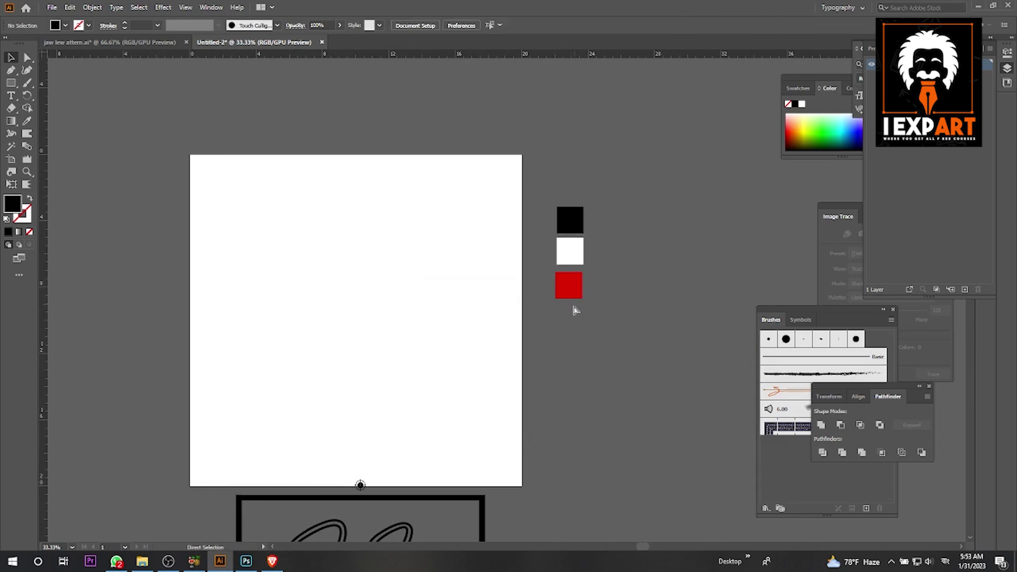
# Step: Delete the black, white and red colour sample squares beside the artboard
pyautogui.hotkey('ctrl', 'alt', '2')
pyautogui.moveTo(612, 199); pyautogui.dragTo(568, 304)
pyautogui.press('Delete')
pyautogui.scroll(-2, 530, 215)
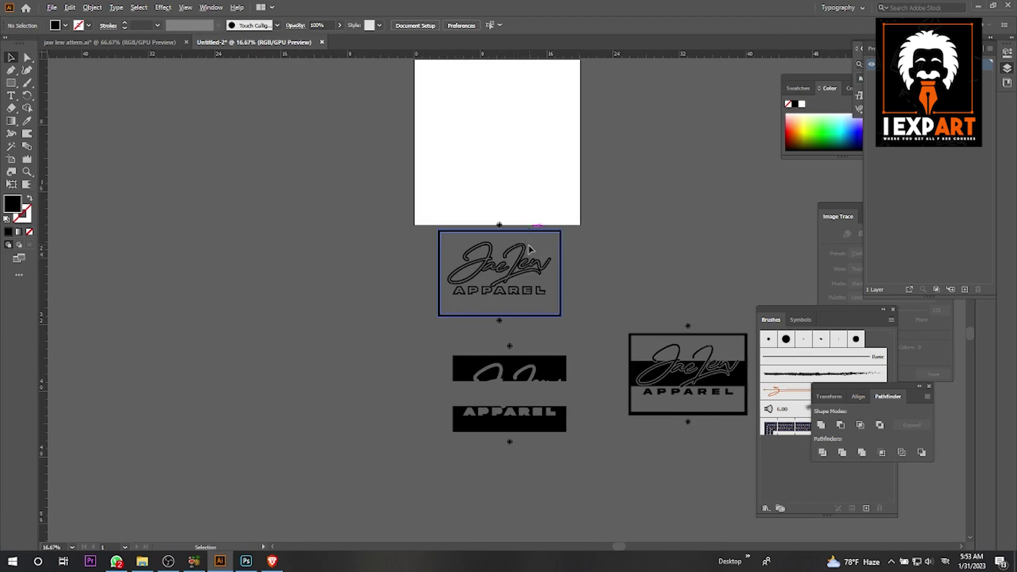
# Step: Group the black separation with both of its registration marks and move it onto the artboard
pyautogui.click(501, 226)
pyautogui.moveTo(418, 336); pyautogui.dragTo(420, 336)
pyautogui.rightClick(517, 256)
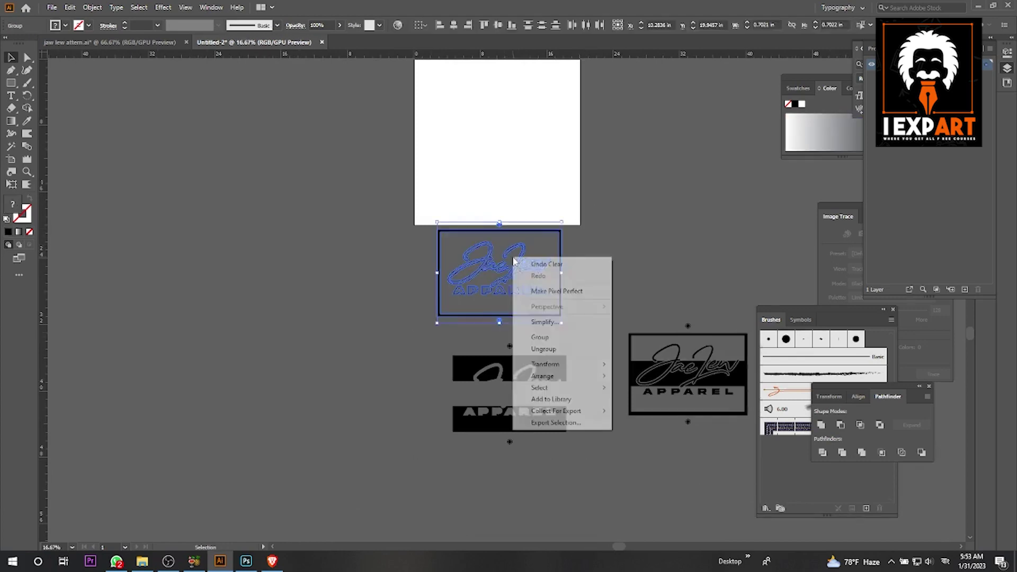
pyautogui.click(567, 335)
pyautogui.moveTo(537, 232); pyautogui.dragTo(530, 78)
pyautogui.scroll(2, 530, 77)
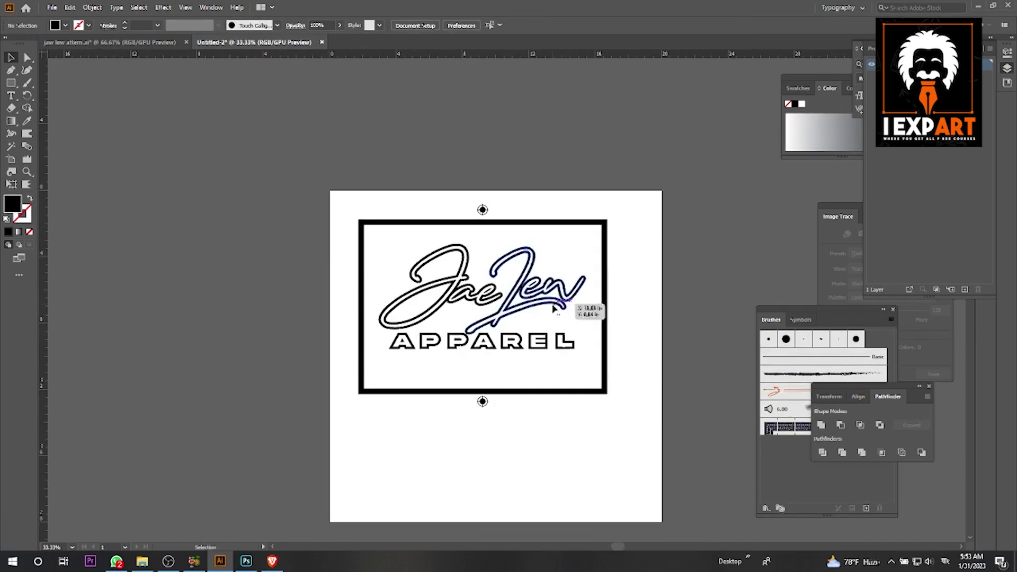
pyautogui.moveTo(588, 327); pyautogui.dragTo(572, 320)
# Step: Widen the artboard to the right and place the red-ink separation on it beside the black-ink separation
pyautogui.hotkey('shift', 'o')
pyautogui.moveTo(642, 268); pyautogui.dragTo(965, 268)
pyautogui.press('v')
pyautogui.scroll(-3, 429, 235)
pyautogui.moveTo(462, 417); pyautogui.dragTo(533, 204)
pyautogui.scroll(1, 533, 204)
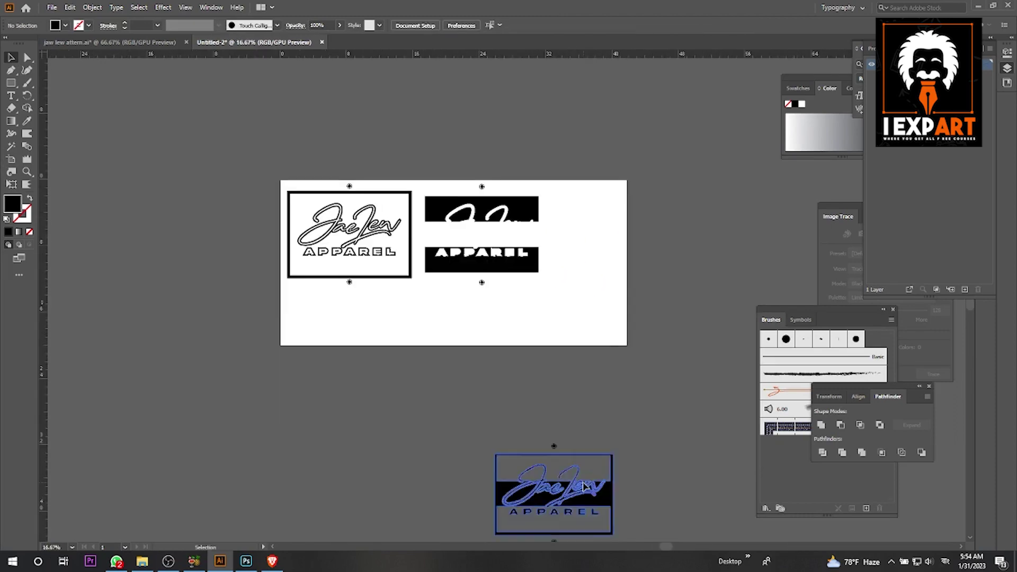
pyautogui.moveTo(535, 456); pyautogui.dragTo(595, 222)
pyautogui.press('Escape')
pyautogui.scroll(-3, 649, 326)
pyautogui.moveTo(535, 355); pyautogui.dragTo(546, 393)
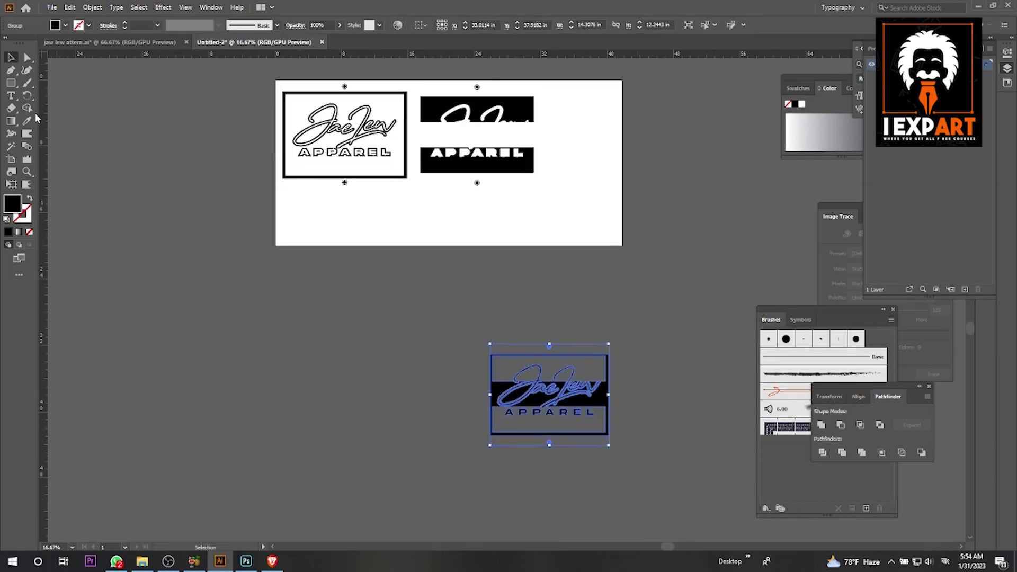
# Step: Widen the artboard to about 51.2 in and place the white-ink separation on it to the right of the other two
pyautogui.hotkey('shift', 'o')
pyautogui.moveTo(622, 164); pyautogui.dragTo(700, 163)
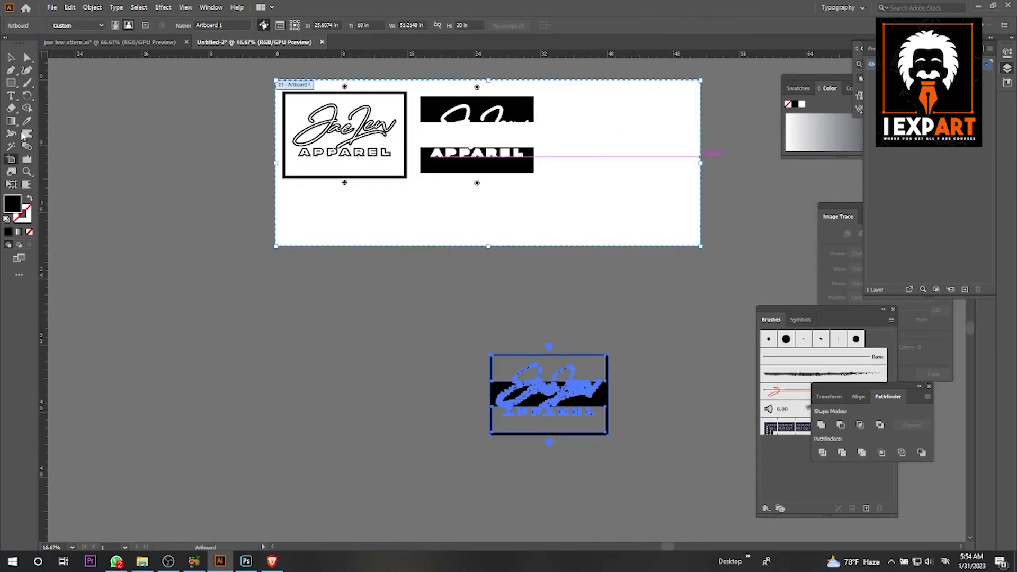
pyautogui.click(11, 57)
pyautogui.click(454, 329)
pyautogui.moveTo(537, 398); pyautogui.dragTo(589, 141)
pyautogui.click(681, 169)
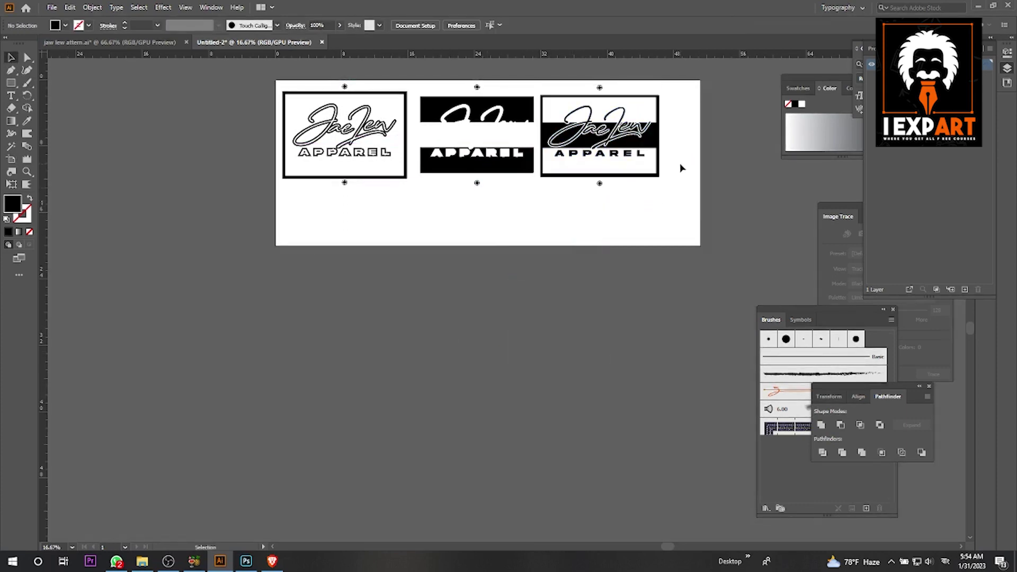
# Step: Examine the three separations and their registration marks lined up on the artboard
pyautogui.scroll(2, 682, 168)
pyautogui.moveTo(622, 242); pyautogui.dragTo(633, 271)
pyautogui.click(633, 272)
pyautogui.click(743, 254)
pyautogui.hscroll(-1, 766, 237)
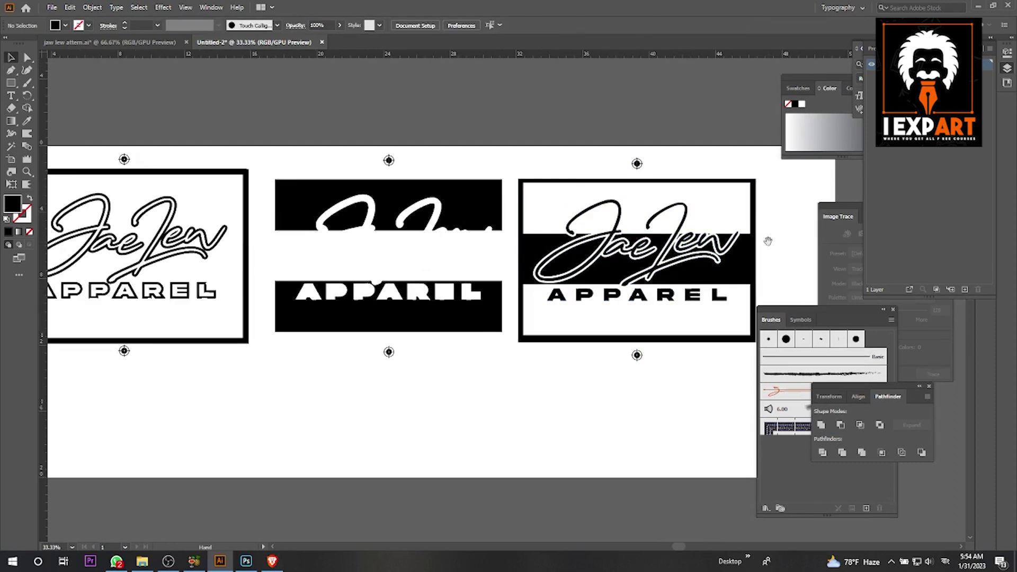
pyautogui.scroll(-1, 713, 261)
pyautogui.scroll(-1, 712, 262)
pyautogui.hscroll(1, 712, 261)
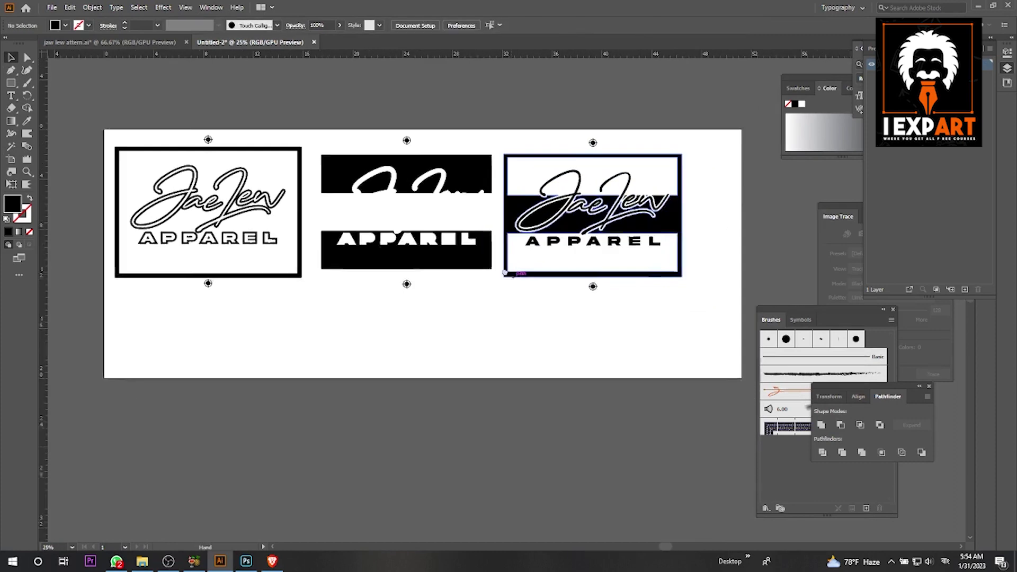
# Step: Shorten the artboard from its lower edge to about 15.7 in high and select the middle separation
pyautogui.click(11, 160)
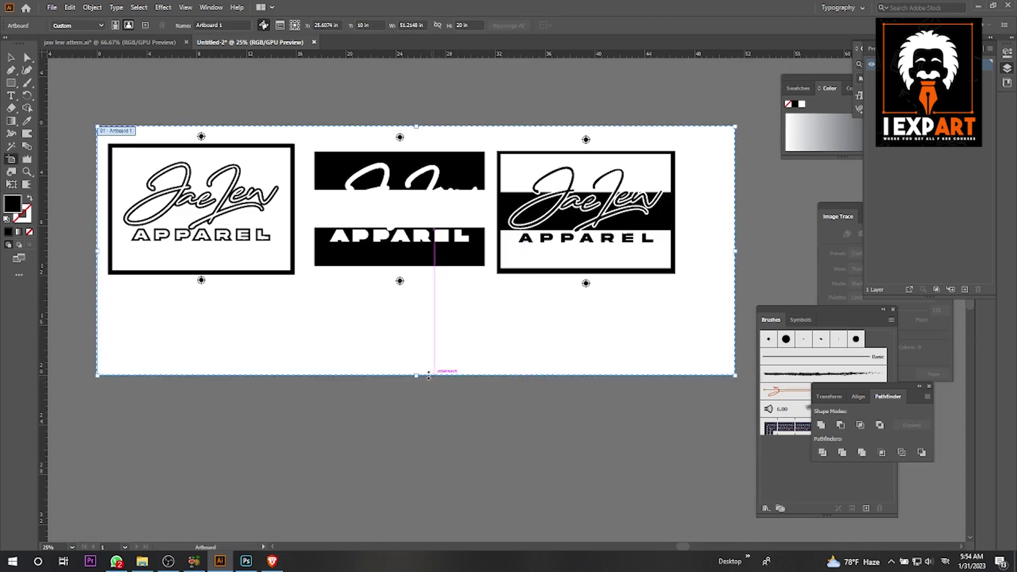
pyautogui.moveTo(416, 375); pyautogui.dragTo(416, 321)
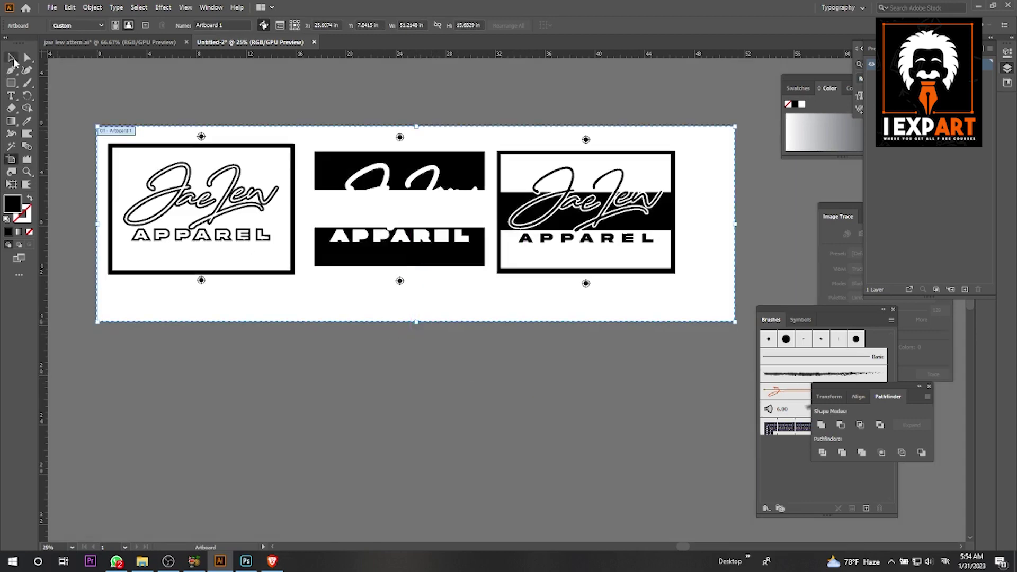
pyautogui.click(13, 60)
pyautogui.click(547, 204)
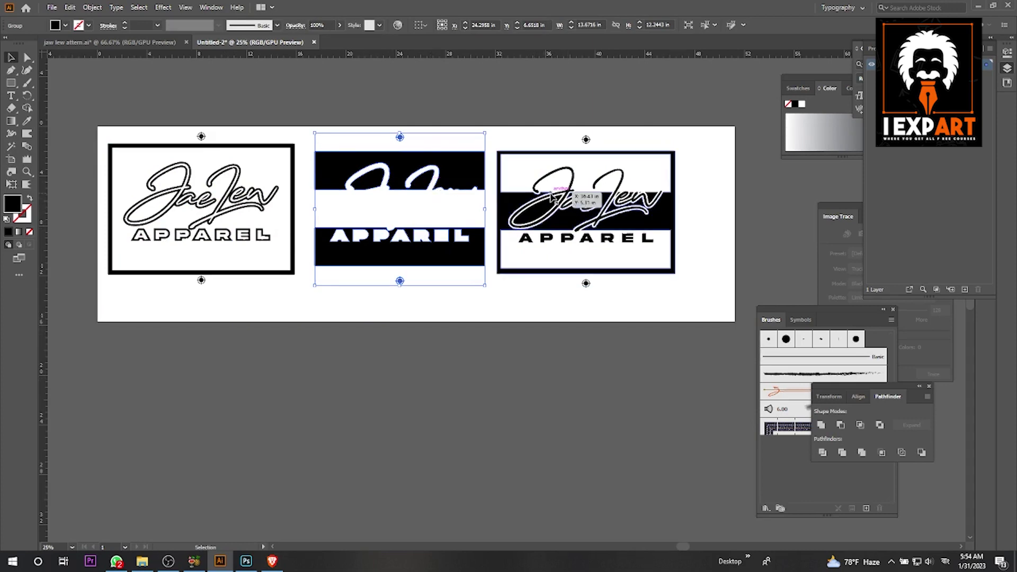
pyautogui.hscroll(-2, 536, 253)
pyautogui.scroll(1, 536, 254)
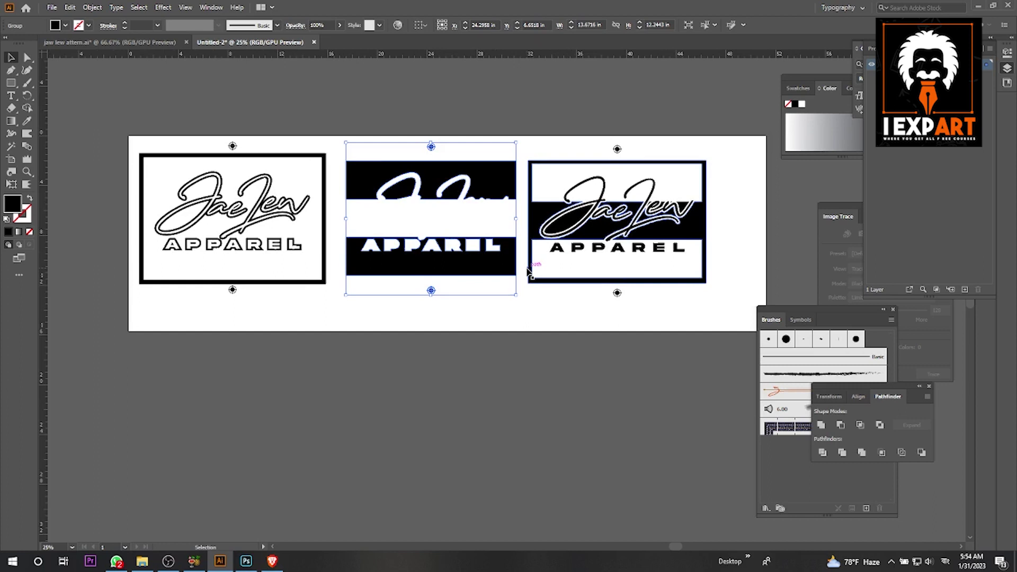